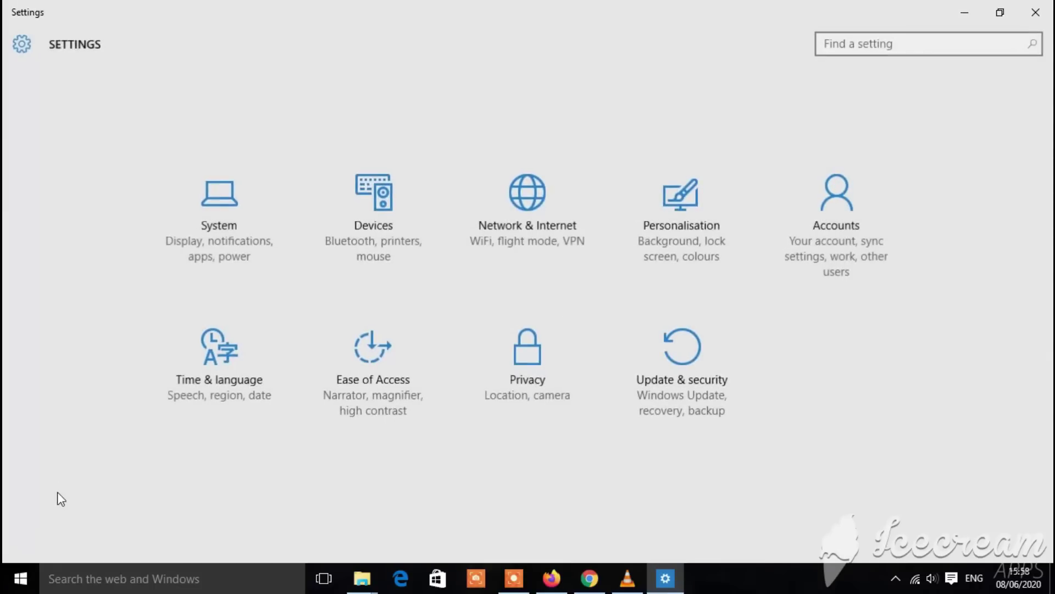
In the Personalisation theme settings, enable the Recycle Bin, Computer and User's Files desktop icons and apply the change
{"action": "left_click", "coordinate": [692, 217]}
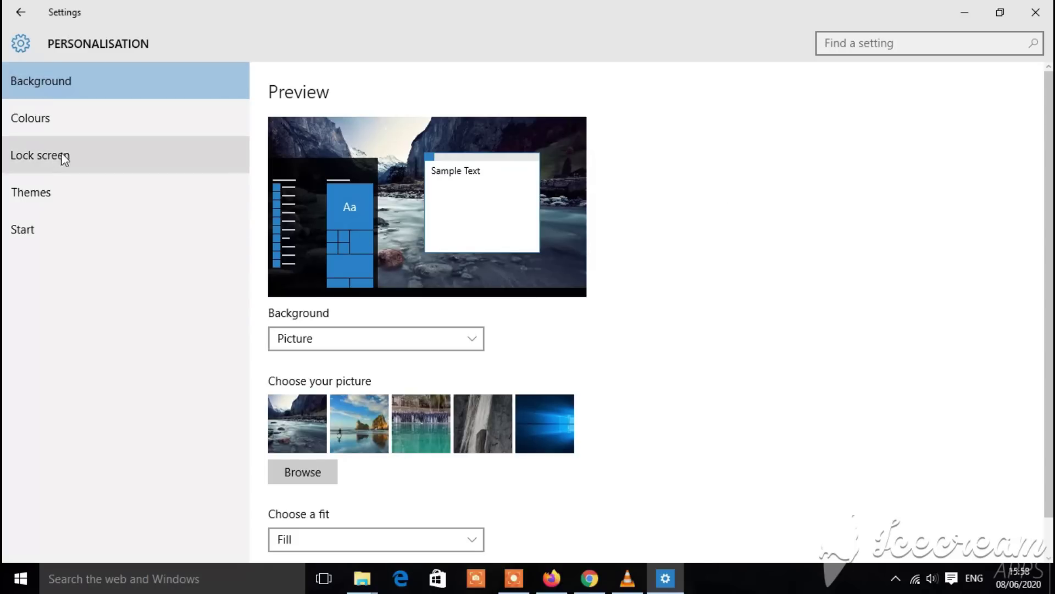
{"action": "left_click", "coordinate": [31, 193]}
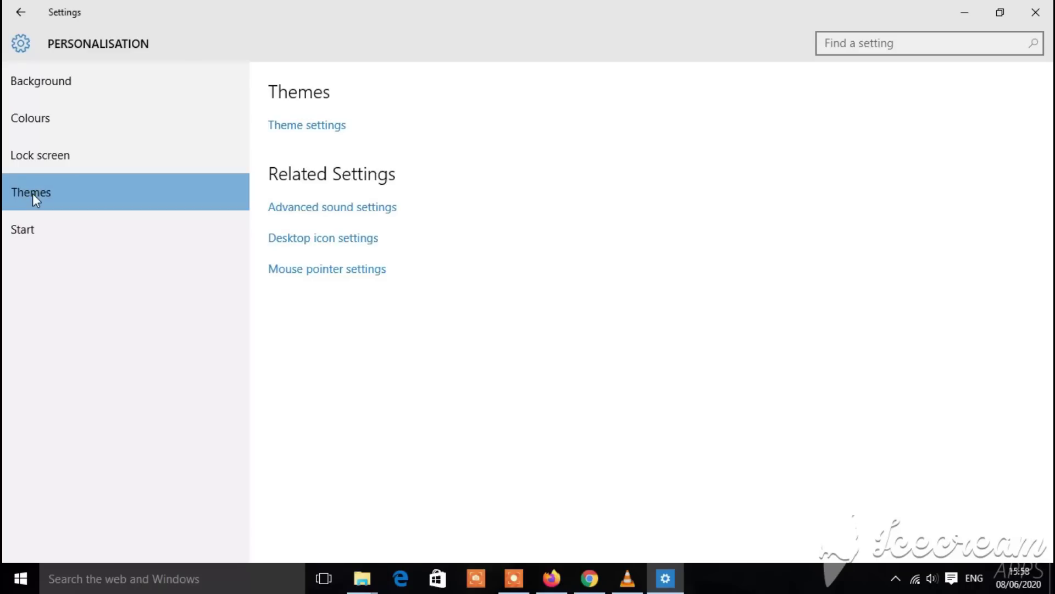
{"action": "left_click", "coordinate": [358, 238]}
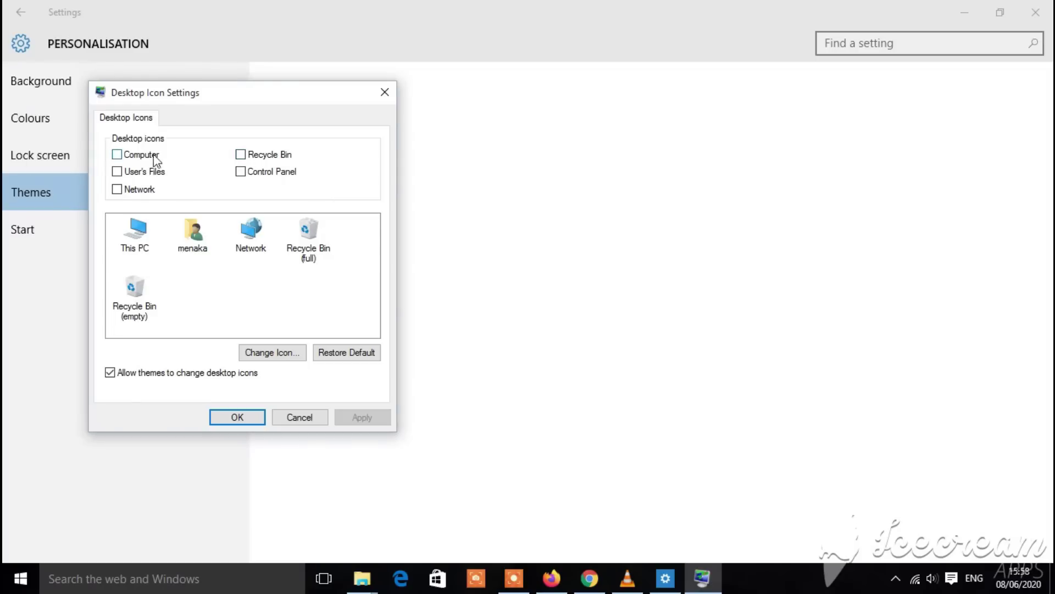
{"action": "left_click", "coordinate": [242, 155]}
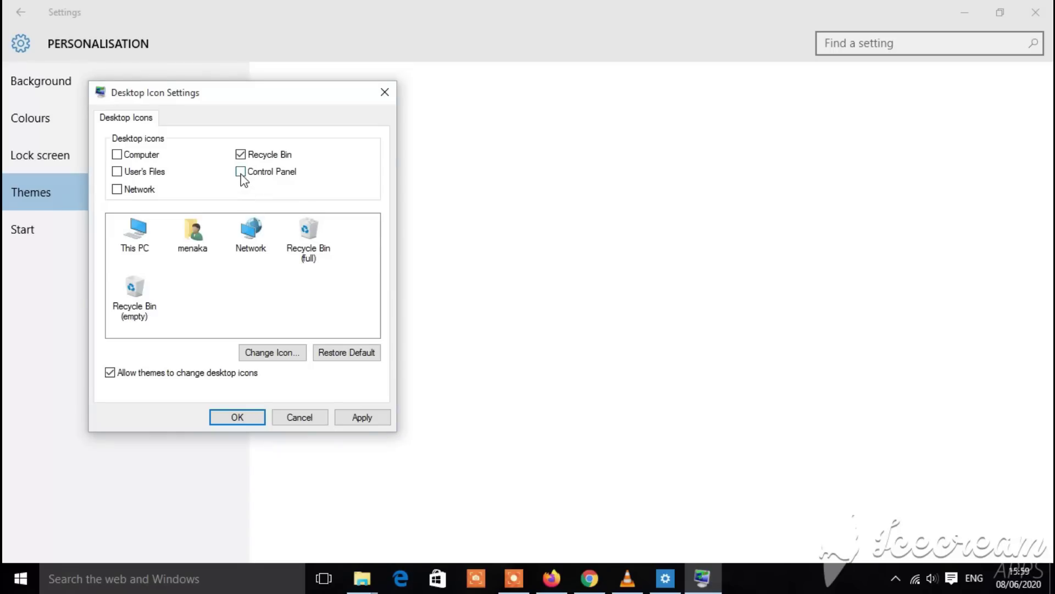
{"action": "left_click", "coordinate": [117, 155]}
{"action": "left_click", "coordinate": [116, 171]}
{"action": "left_click", "coordinate": [357, 417]}
{"action": "left_click", "coordinate": [236, 417]}
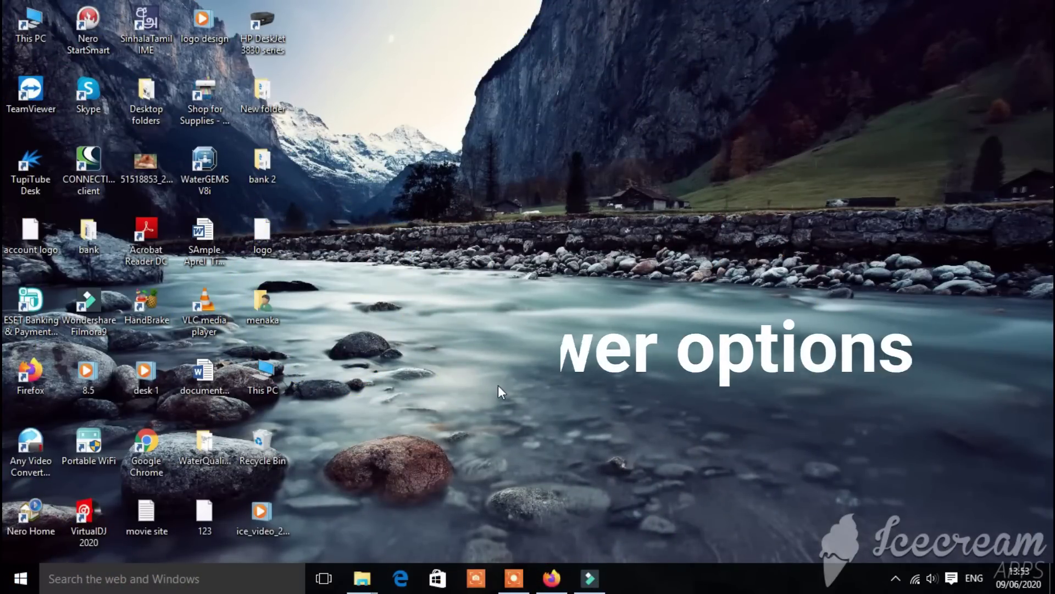
Find Control Panel by searching for "CONT" and choose High performance as the base for a new power plan
{"action": "left_click", "coordinate": [42, 578]}
{"action": "type", "text": "CONT"}
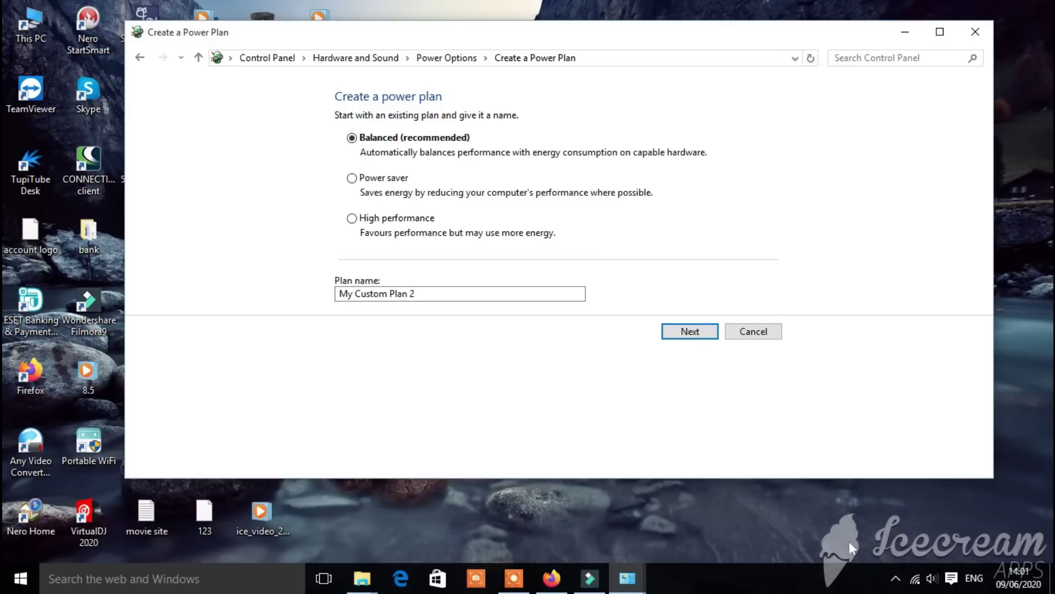
{"action": "left_click", "coordinate": [352, 218]}
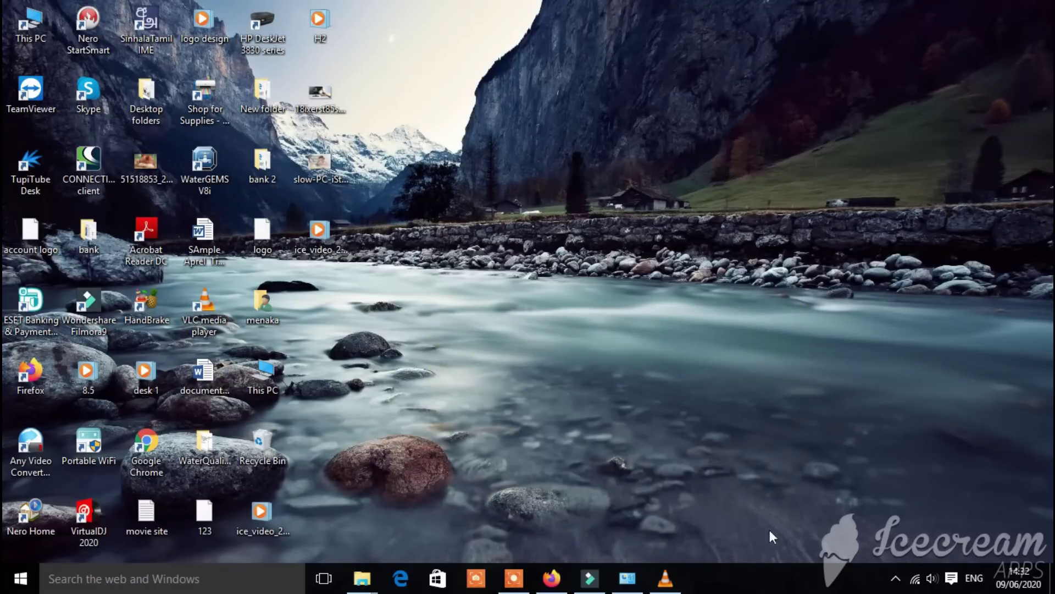
Open Task Manager and disable Nero Home in the list of start-up programs
{"action": "right_click", "coordinate": [763, 576]}
{"action": "left_click", "coordinate": [799, 525]}
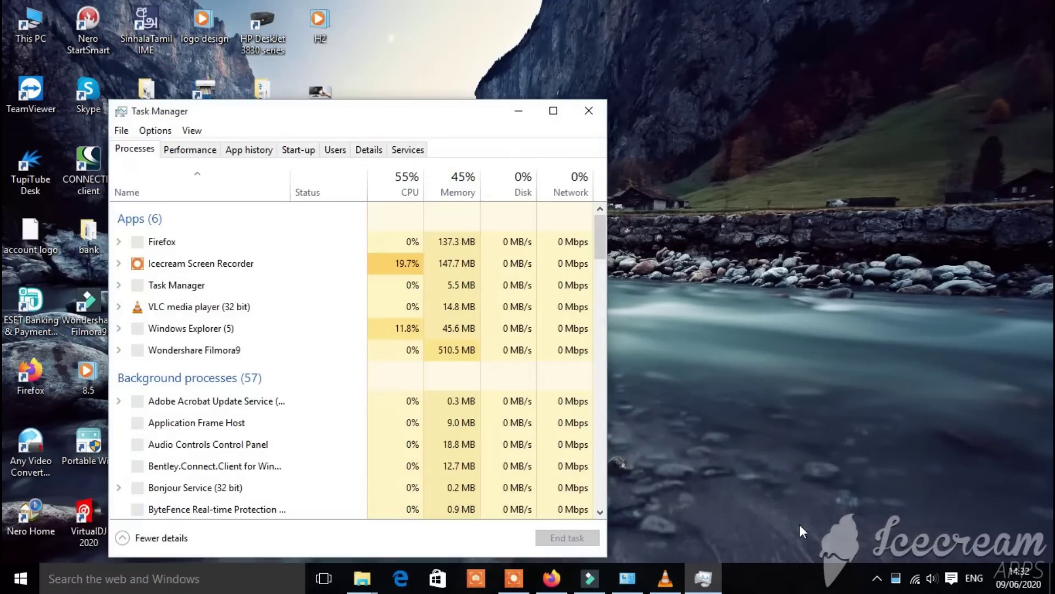
{"action": "left_click", "coordinate": [299, 152]}
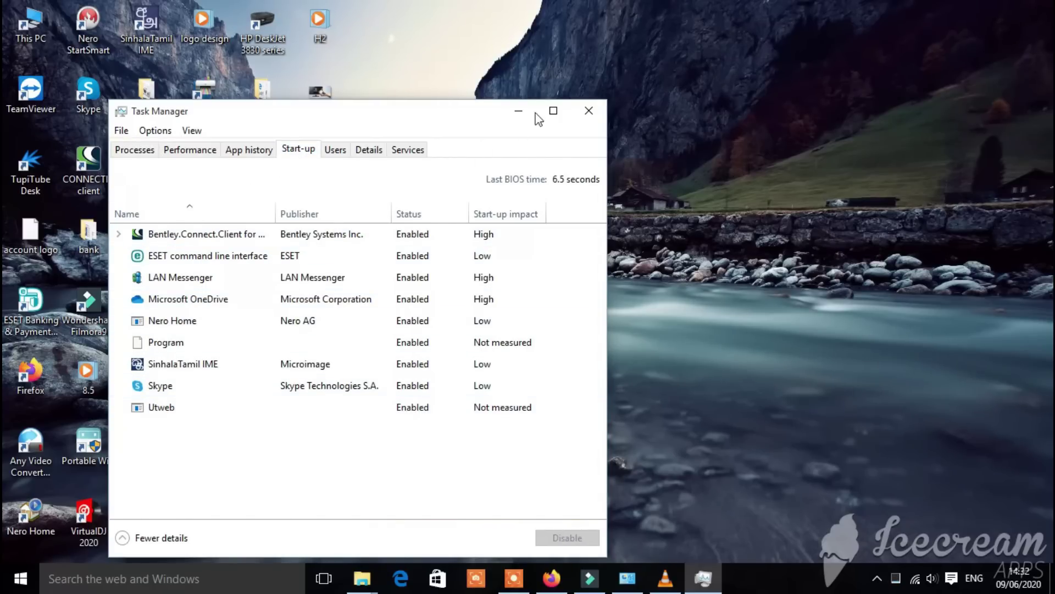
{"action": "left_click_drag", "start_coordinate": [471, 116], "coordinate": [578, 65]}
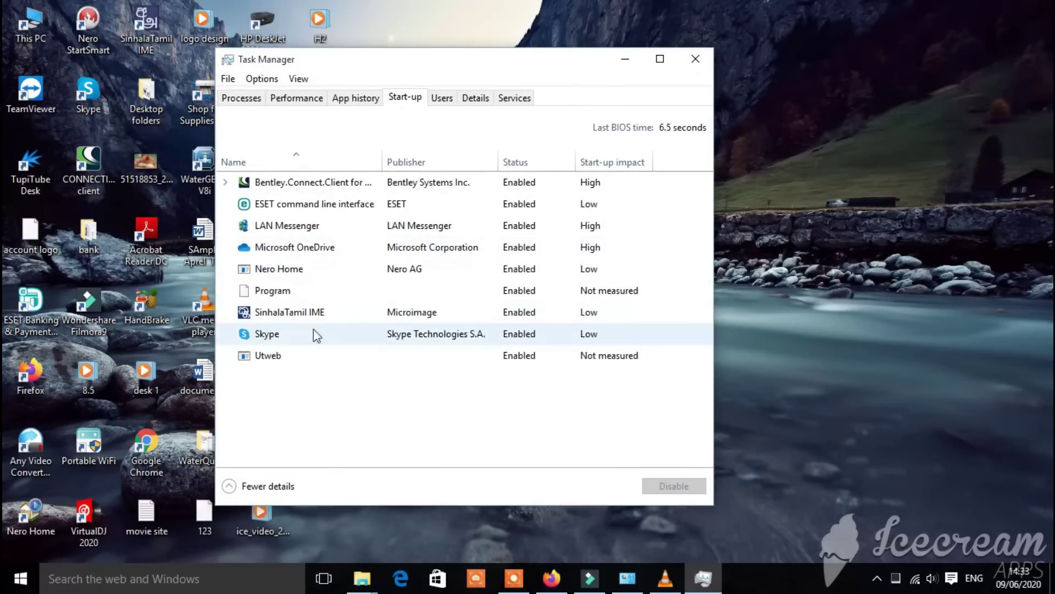
{"action": "left_click", "coordinate": [308, 268]}
{"action": "left_click", "coordinate": [675, 486]}
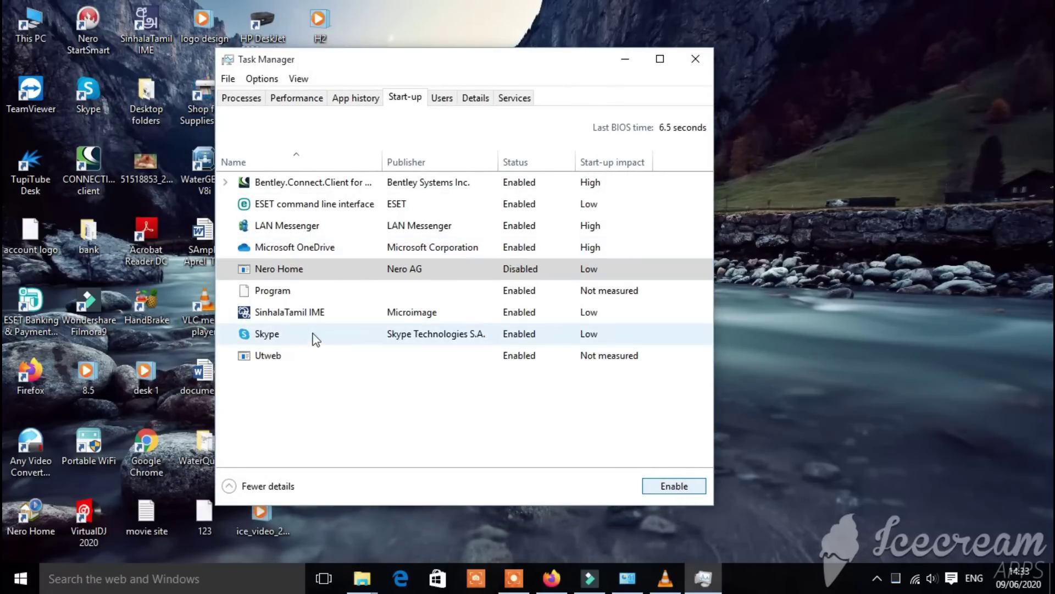
{"action": "left_click", "coordinate": [296, 206]}
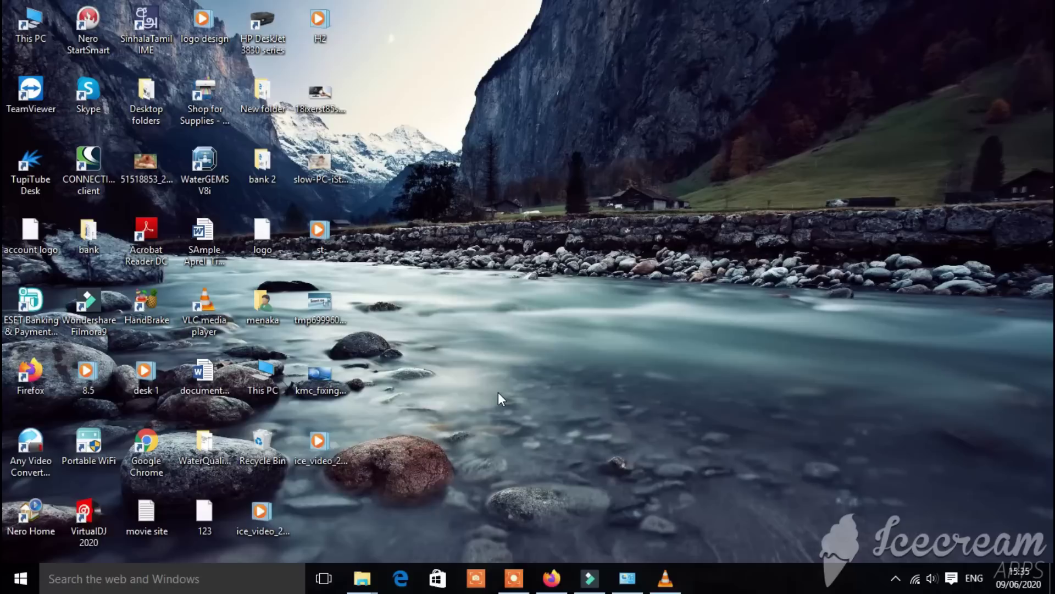
Open the Services console by running services.msc
{"action": "key", "text": "super+r"}
{"action": "left_click", "coordinate": [137, 482]}
{"action": "left_click_drag", "start_coordinate": [113, 483], "coordinate": [41, 488]}
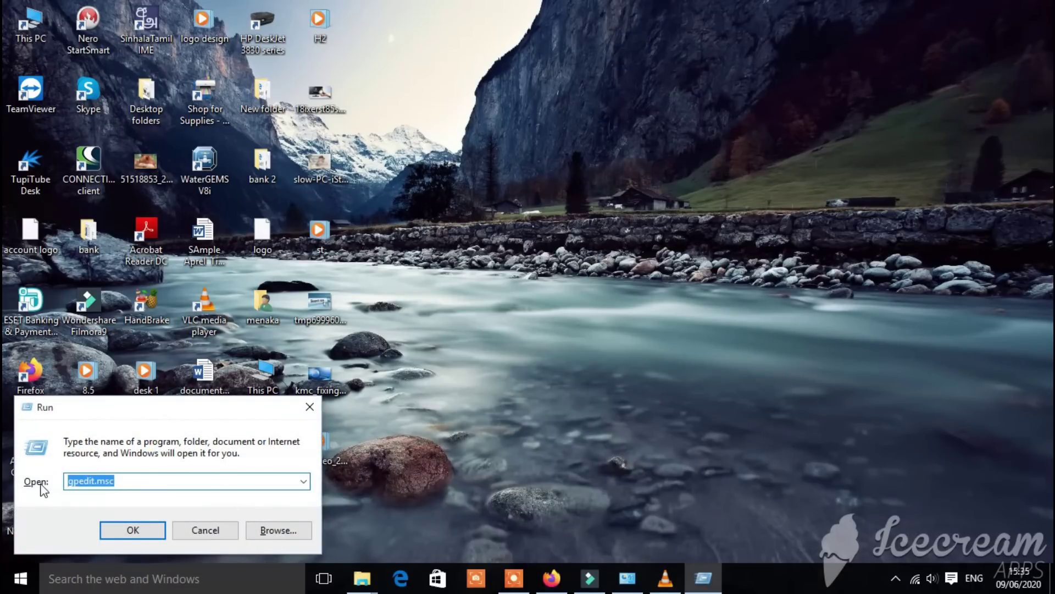
{"action": "type", "text": "services.msc"}
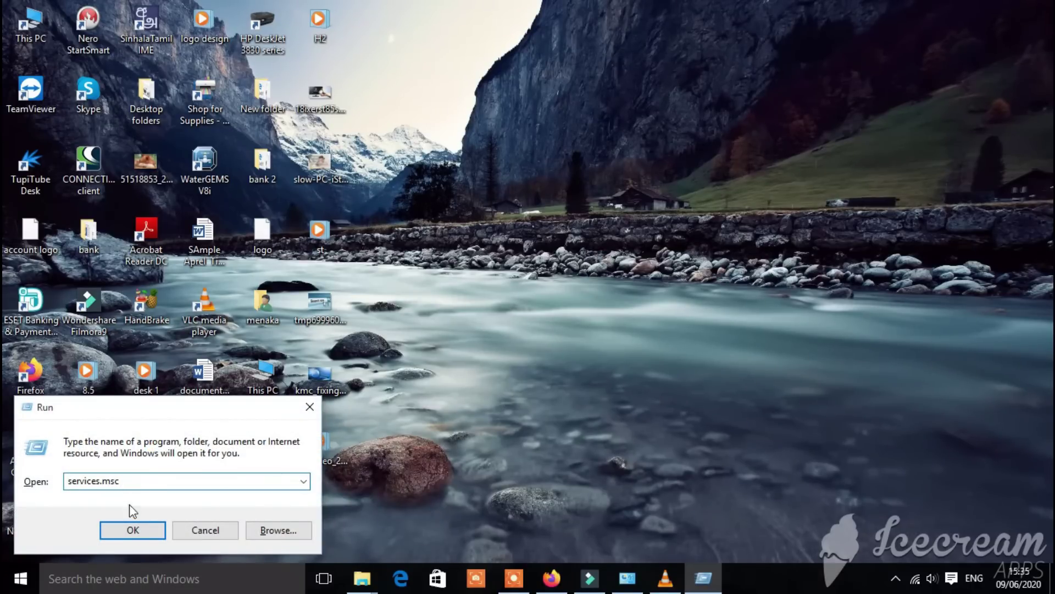
{"action": "left_click", "coordinate": [132, 531]}
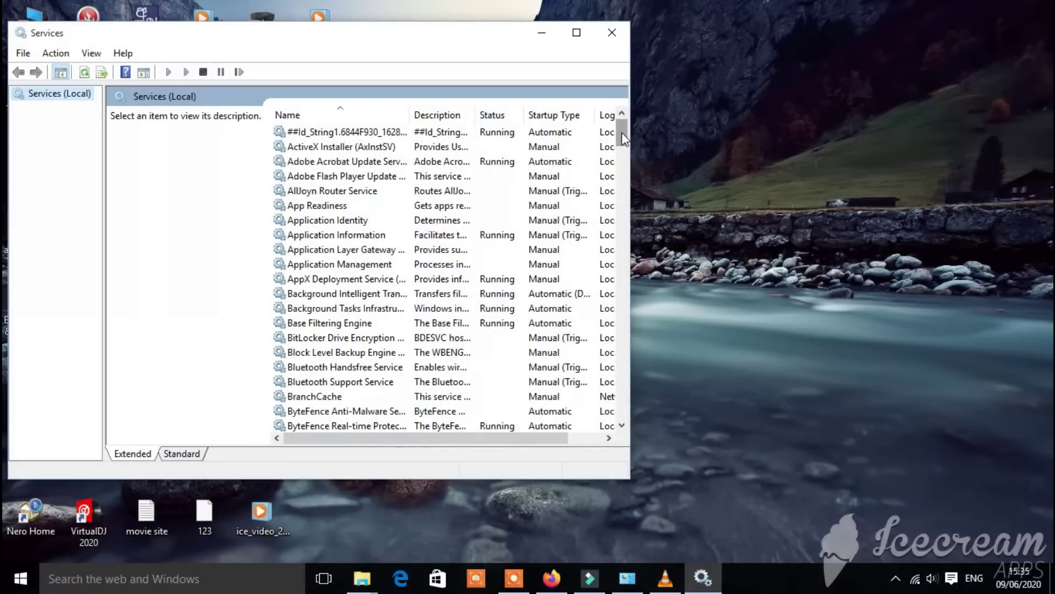
Set the startup type of the Windows Search service to Disabled and apply the change
{"action": "left_click_drag", "start_coordinate": [622, 132], "coordinate": [621, 440]}
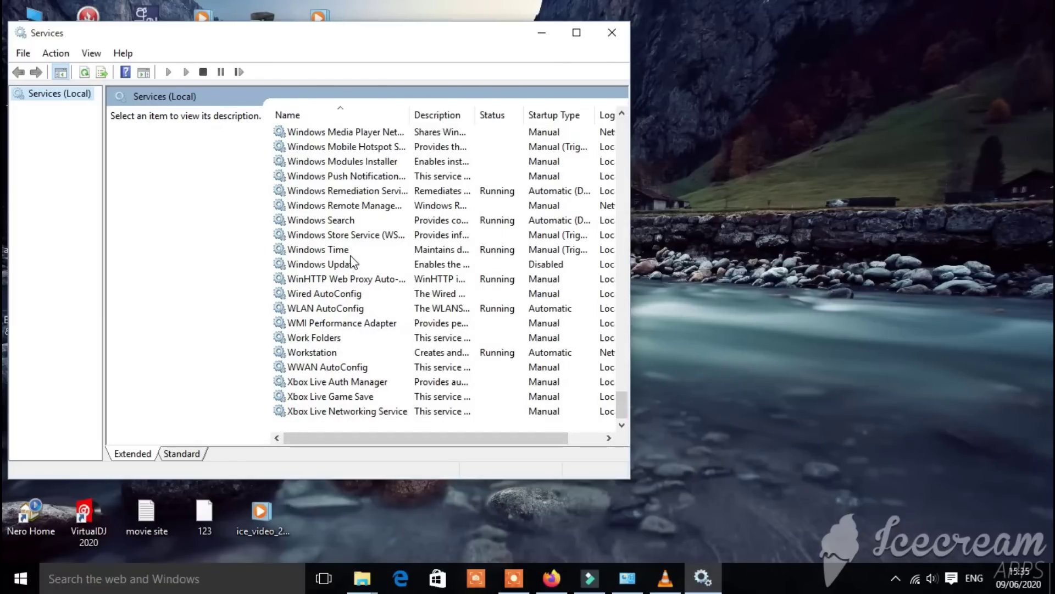
{"action": "left_click", "coordinate": [352, 235]}
{"action": "left_click", "coordinate": [352, 221]}
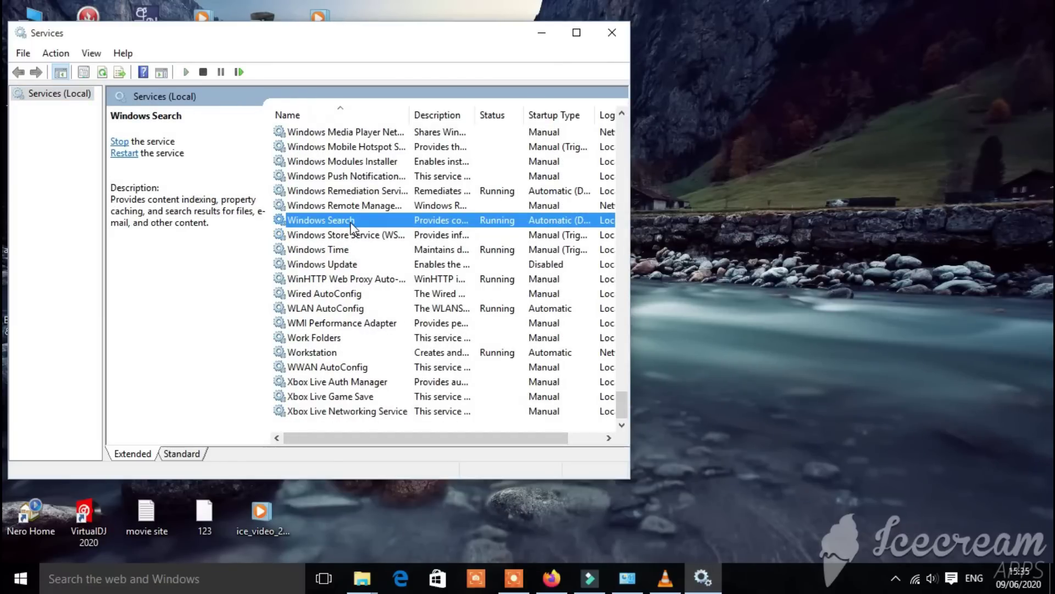
{"action": "right_click", "coordinate": [352, 221]}
{"action": "left_click", "coordinate": [384, 365]}
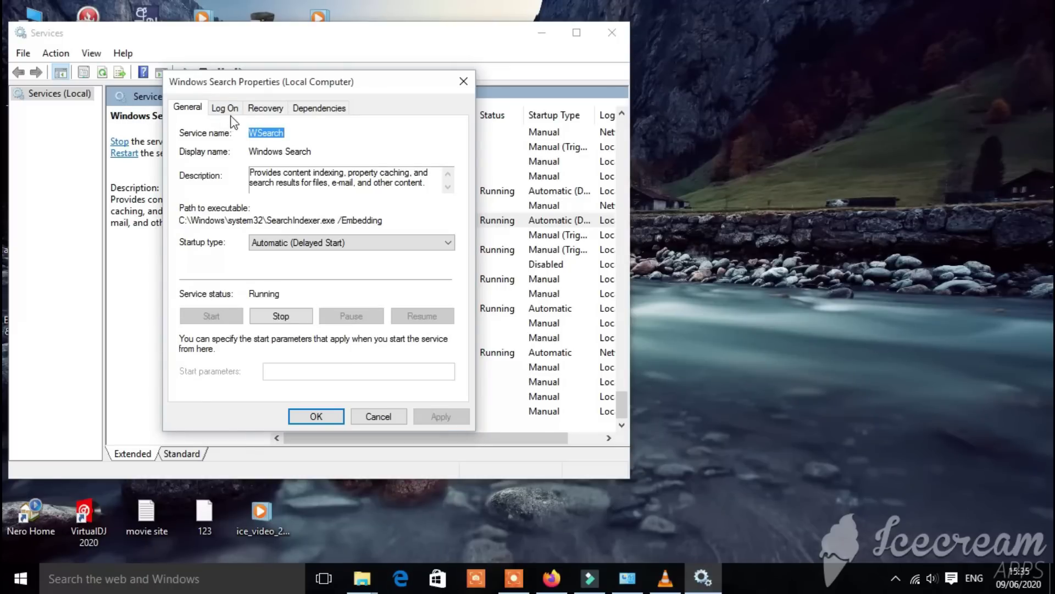
{"action": "left_click", "coordinate": [287, 246]}
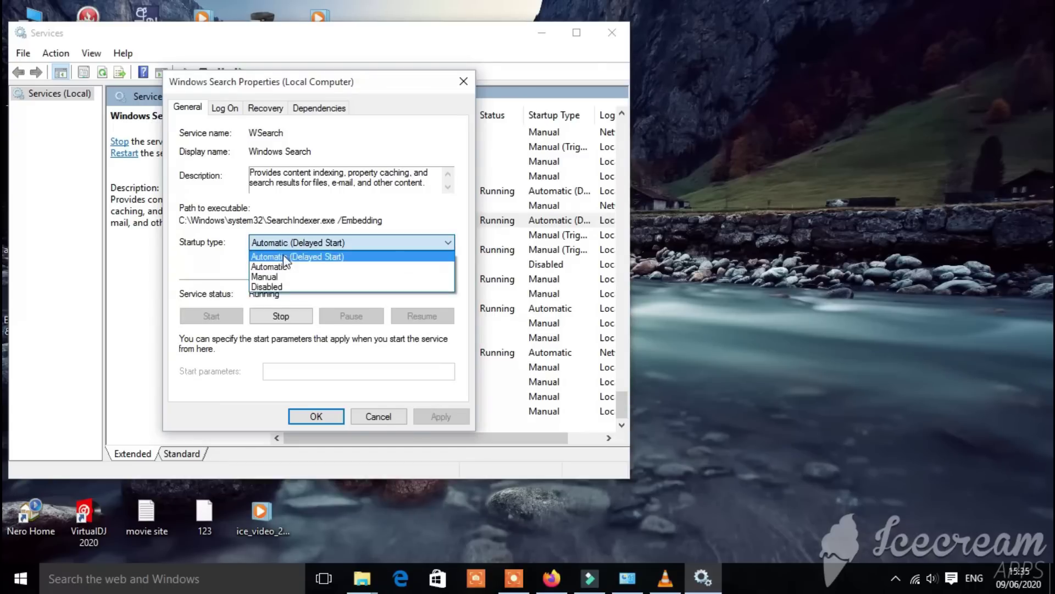
{"action": "left_click", "coordinate": [278, 284]}
{"action": "left_click", "coordinate": [451, 416]}
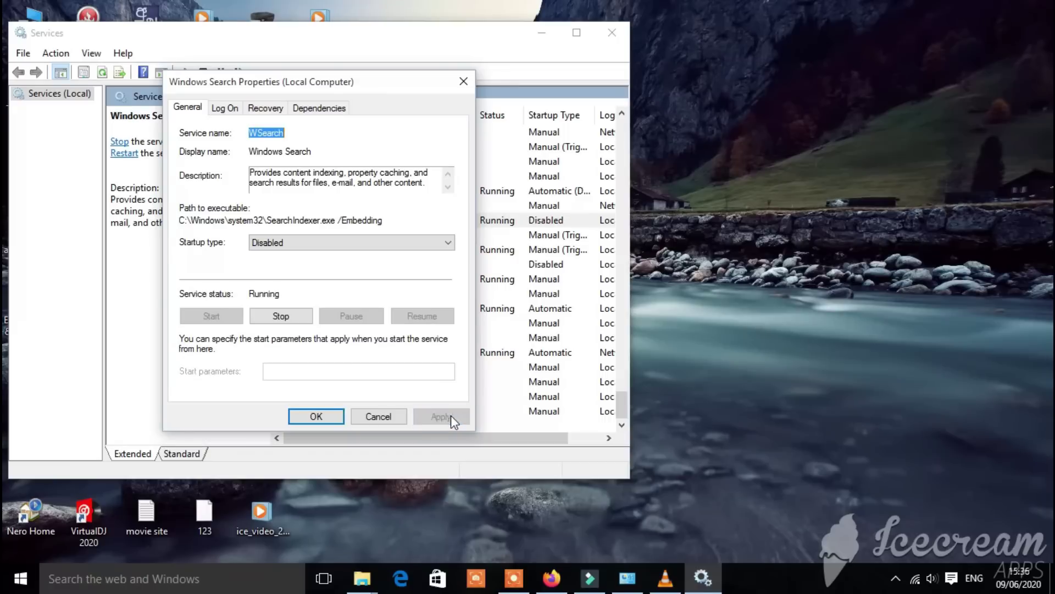
{"action": "left_click", "coordinate": [307, 418]}
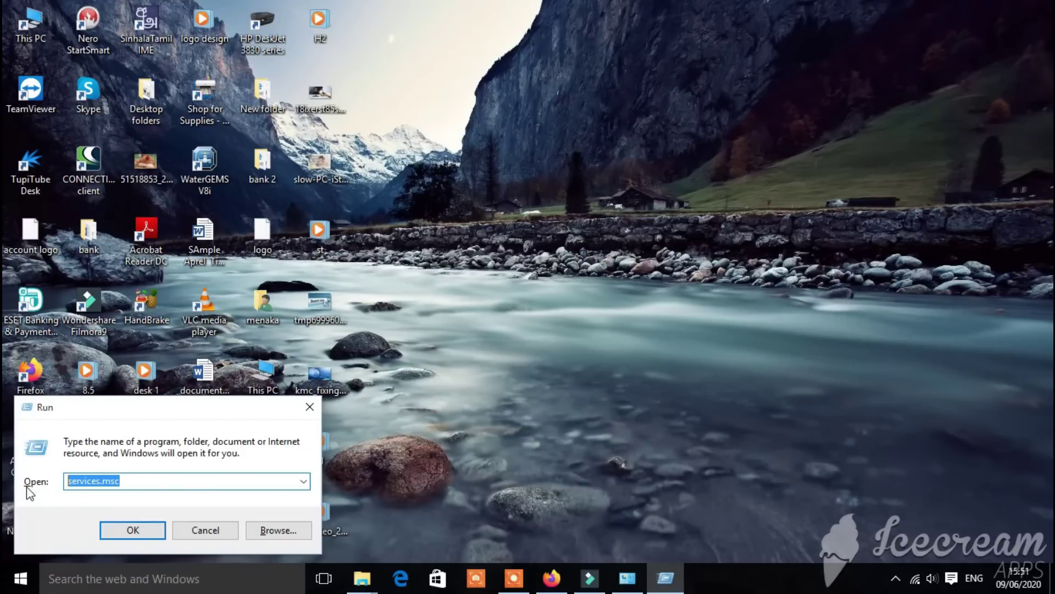
Open the user's temporary files folder by running %temp% and delete everything in it
{"action": "key", "text": "BackSpace"}
{"action": "type", "text": "%temp%"}
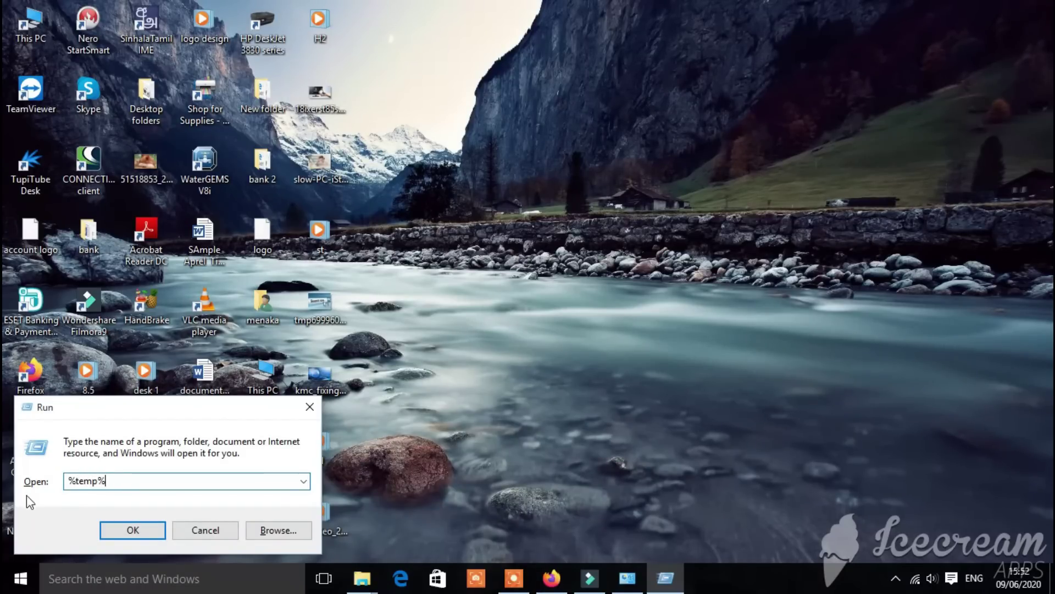
{"action": "left_click", "coordinate": [132, 529]}
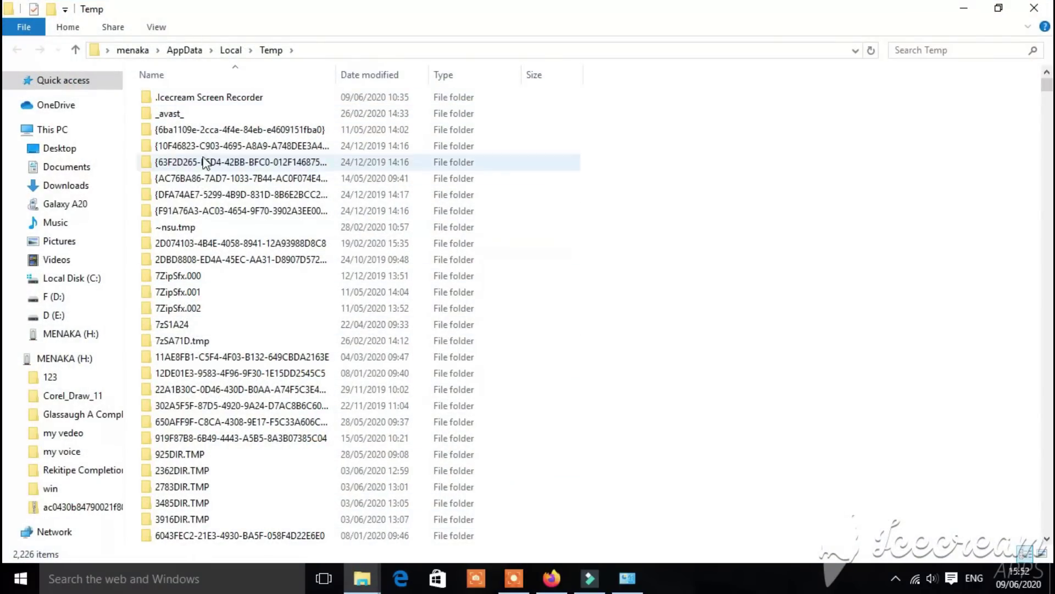
{"action": "left_click", "coordinate": [202, 100]}
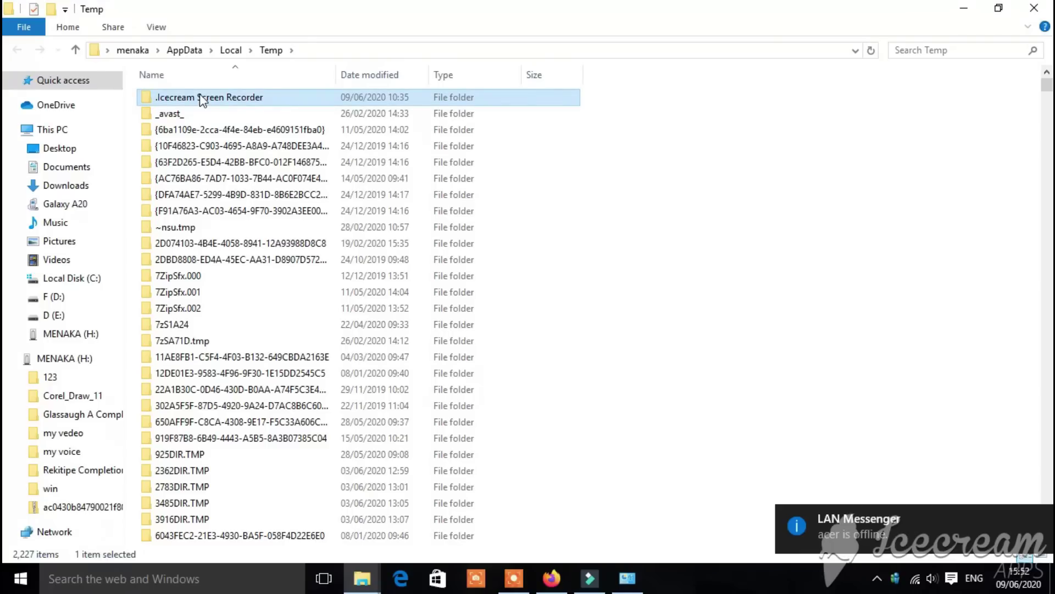
{"action": "key", "text": "ctrl+a"}
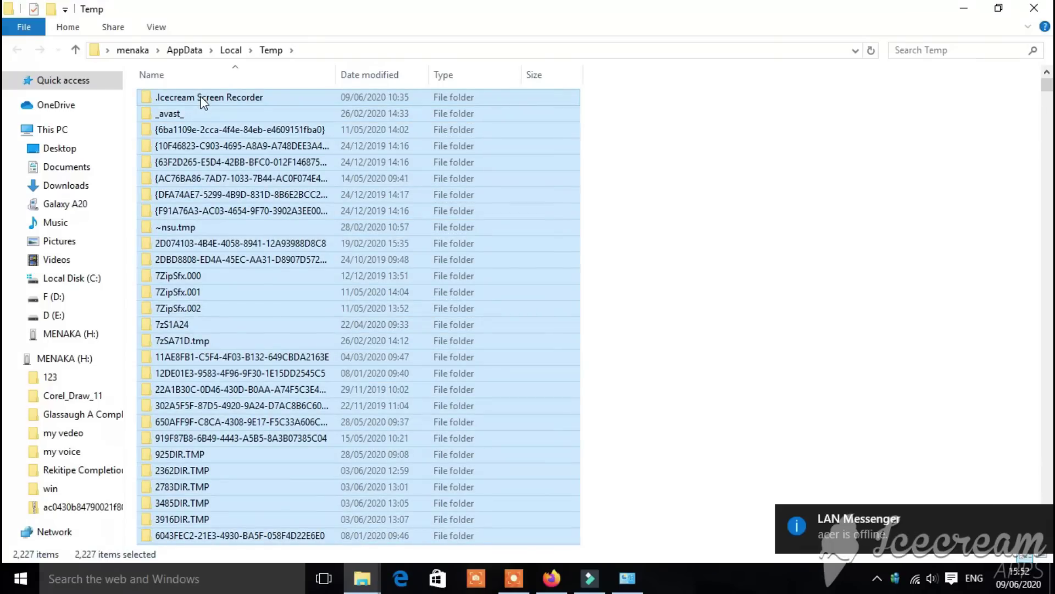
{"action": "key", "text": "Delete"}
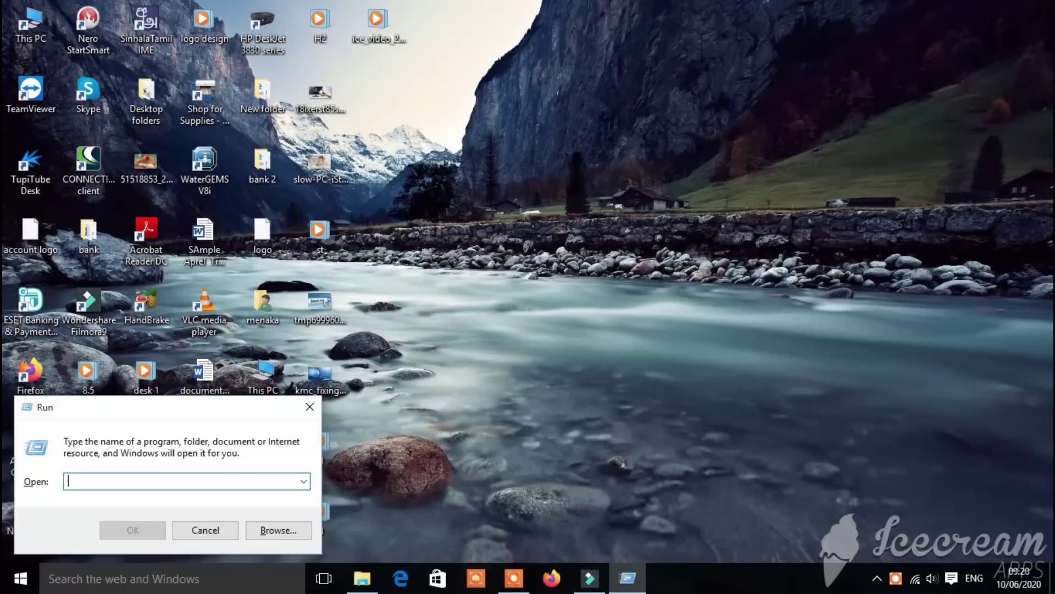
Run temp, grant access to the Windows Temp folder, and delete all its contents with administrator permission
{"action": "type", "text": "temp"}
{"action": "key", "text": "Return"}
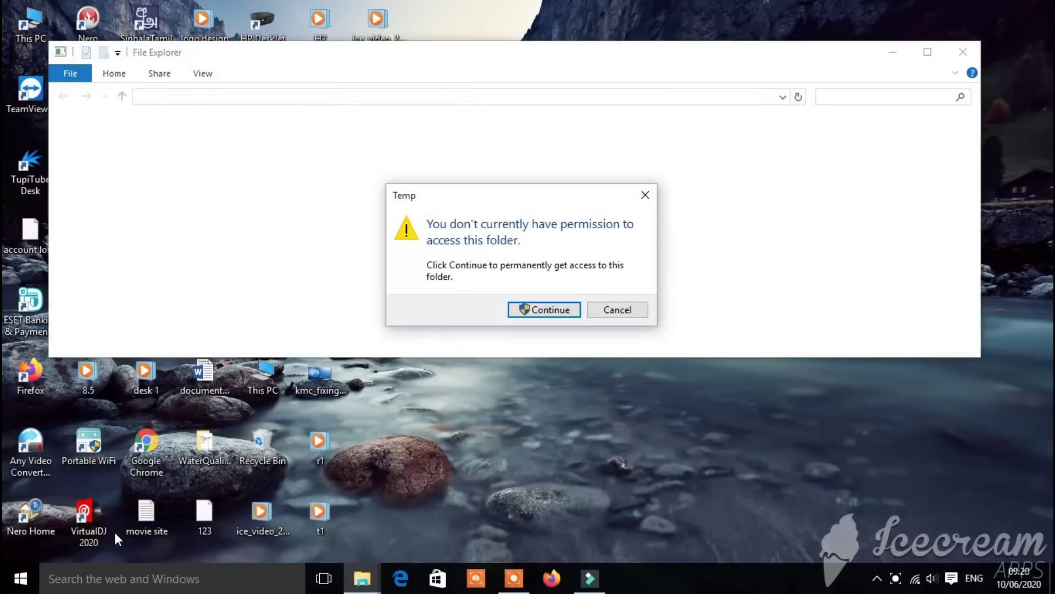
{"action": "left_click", "coordinate": [544, 310]}
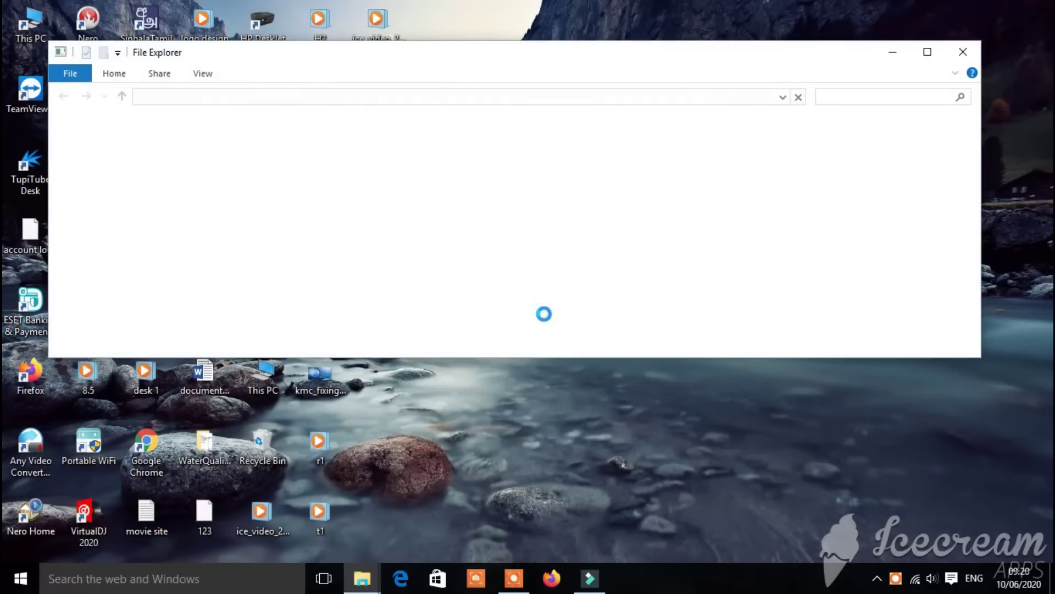
{"action": "left_click", "coordinate": [928, 51]}
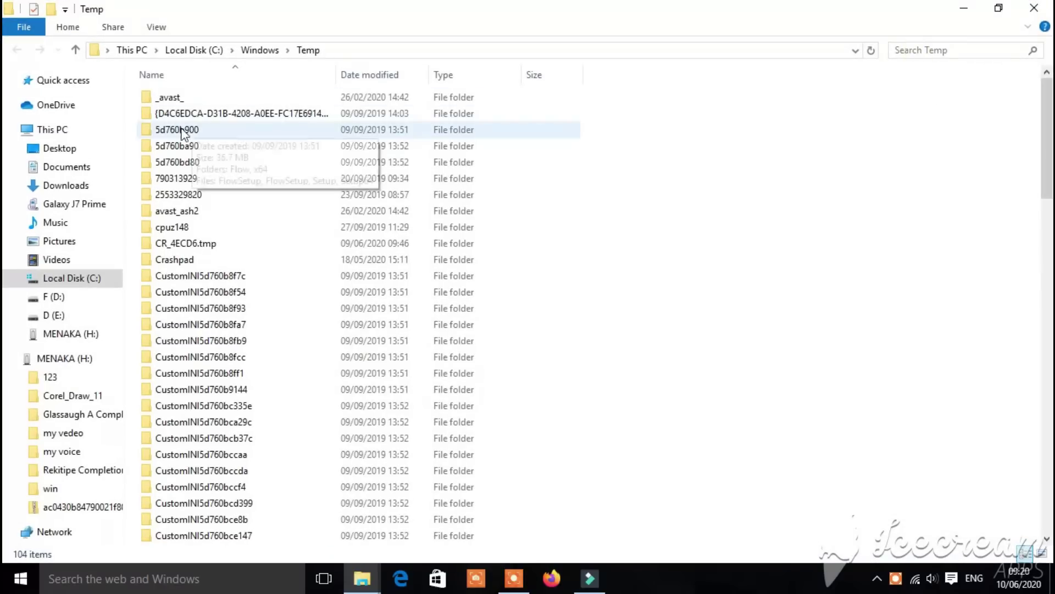
{"action": "key", "text": "ctrl+a"}
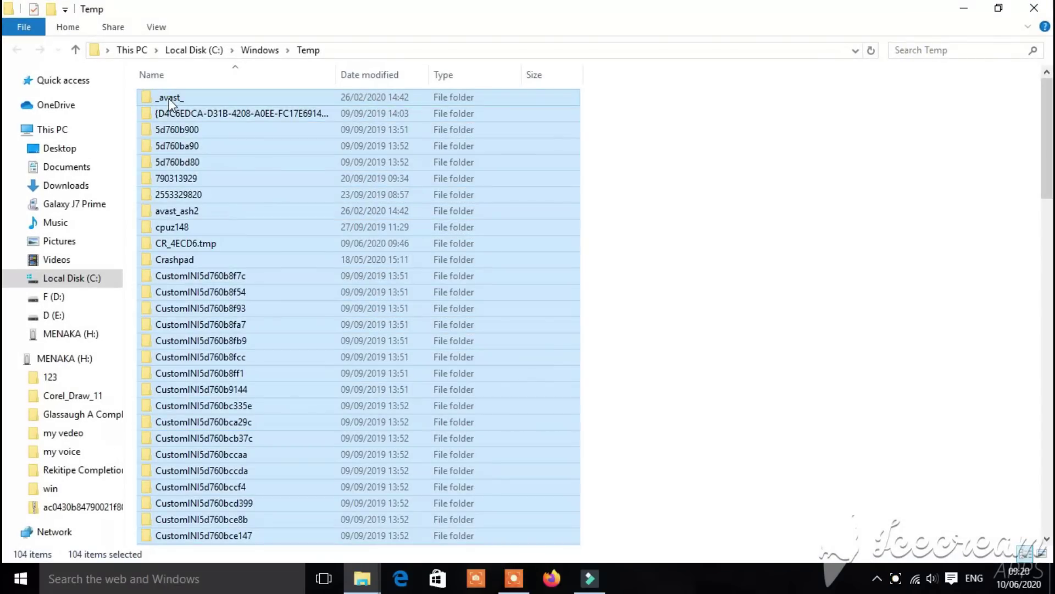
{"action": "key", "text": "Delete"}
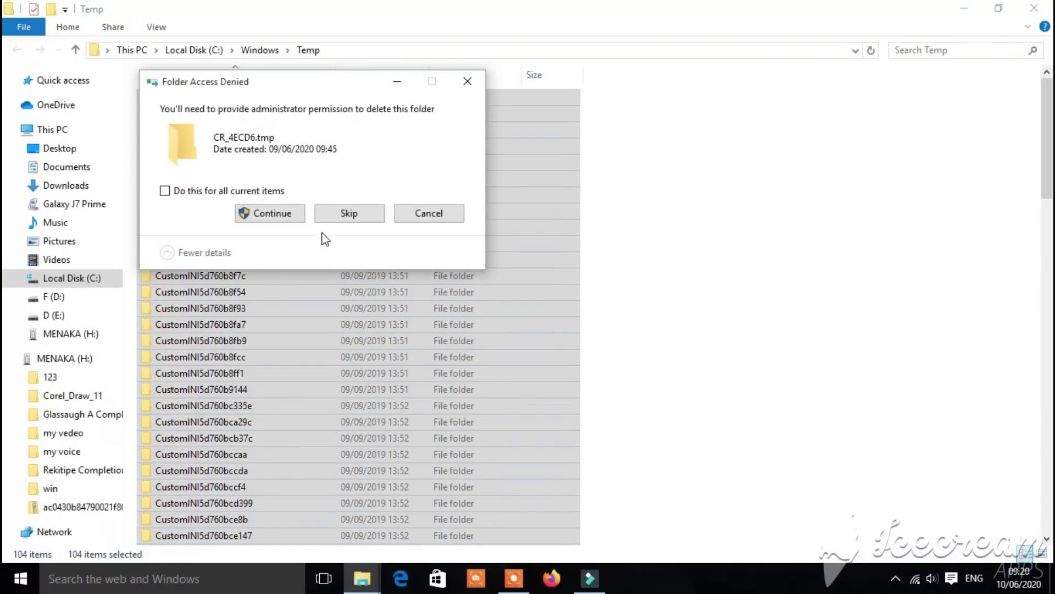
{"action": "left_click", "coordinate": [269, 214]}
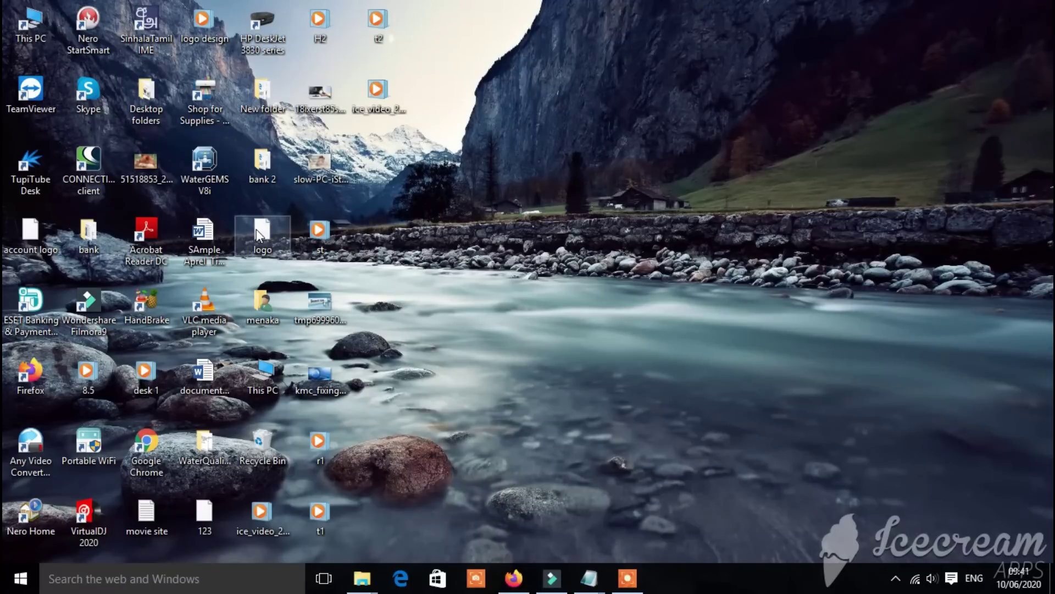
Open the Windows Prefetch folder by running prefetch and granting permission to access it
{"action": "key", "text": "super+r"}
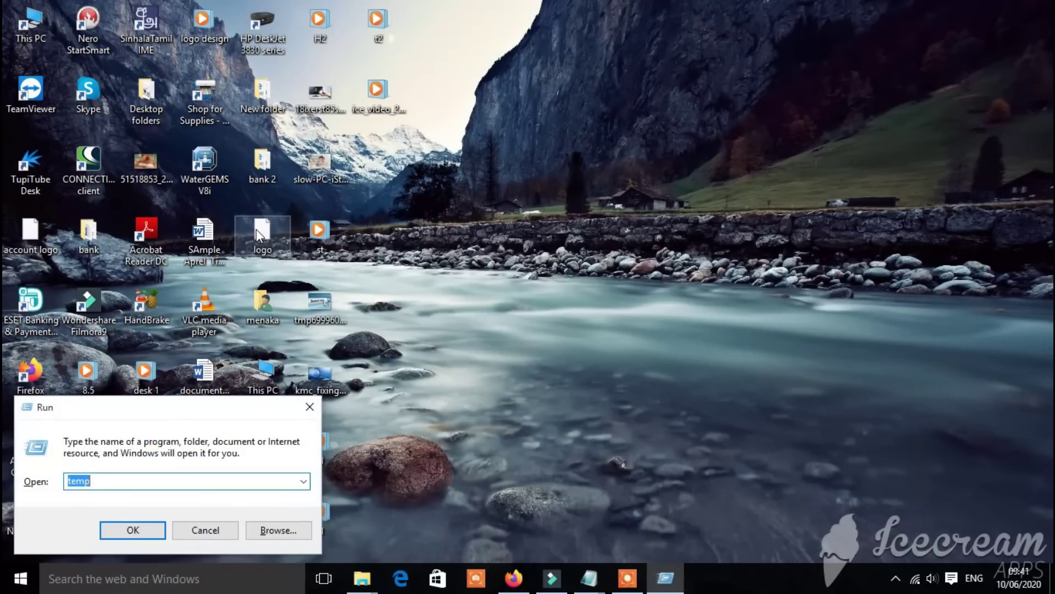
{"action": "key", "text": "BackSpace"}
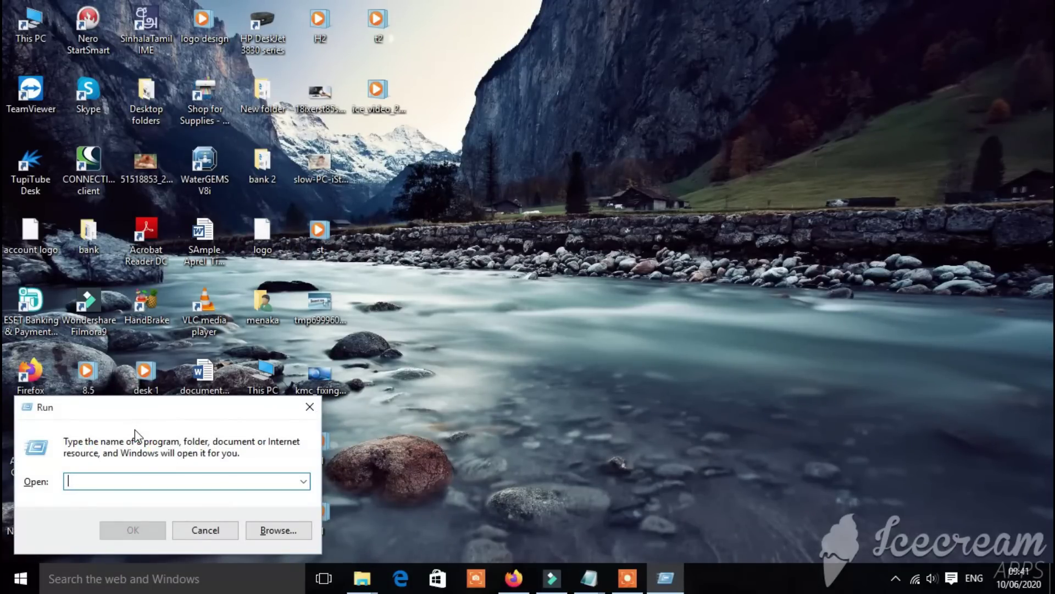
{"action": "type", "text": "prefetch"}
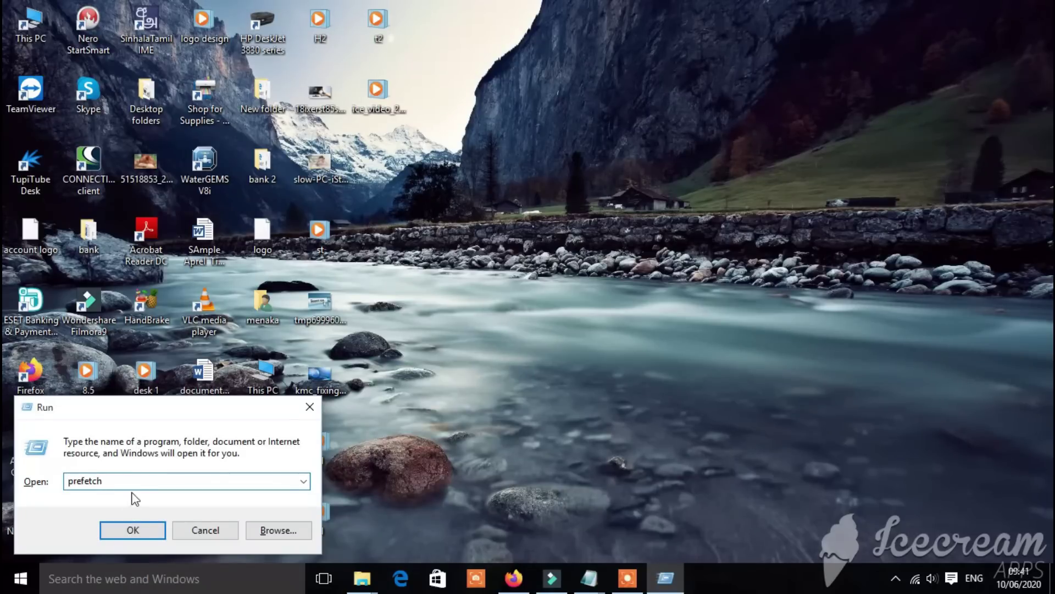
{"action": "left_click", "coordinate": [131, 531]}
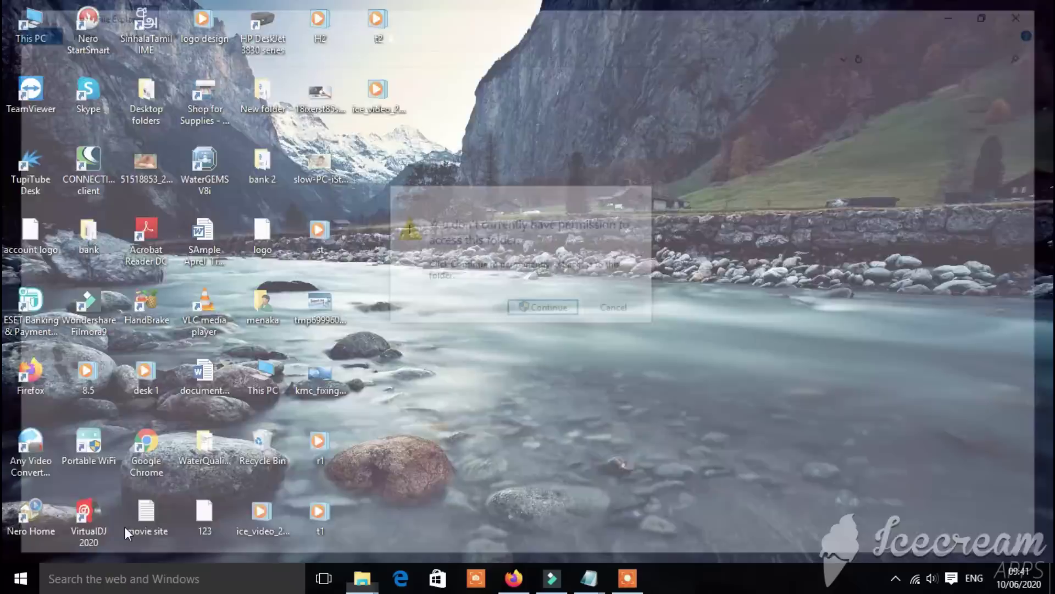
{"action": "left_click", "coordinate": [542, 309]}
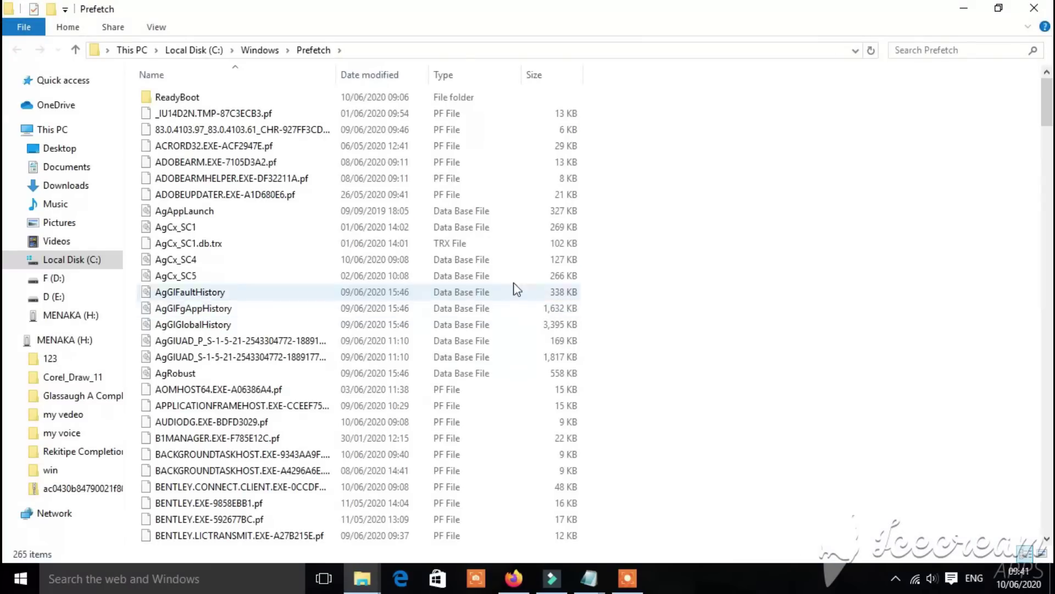
Delete all contents of the Prefetch folder, leaving out the file in use, and close the folder
{"action": "left_click", "coordinate": [191, 99]}
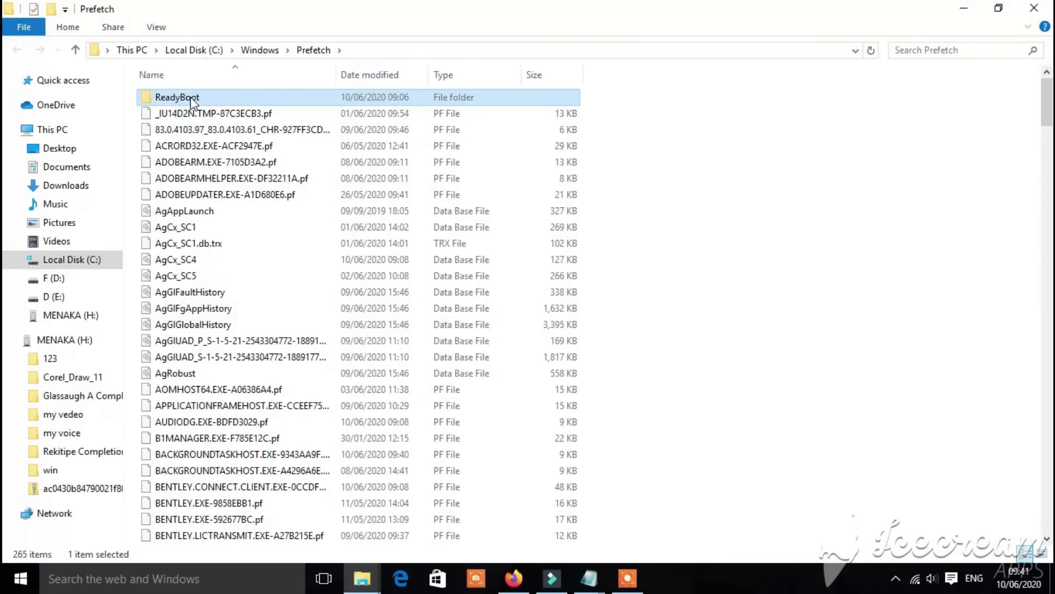
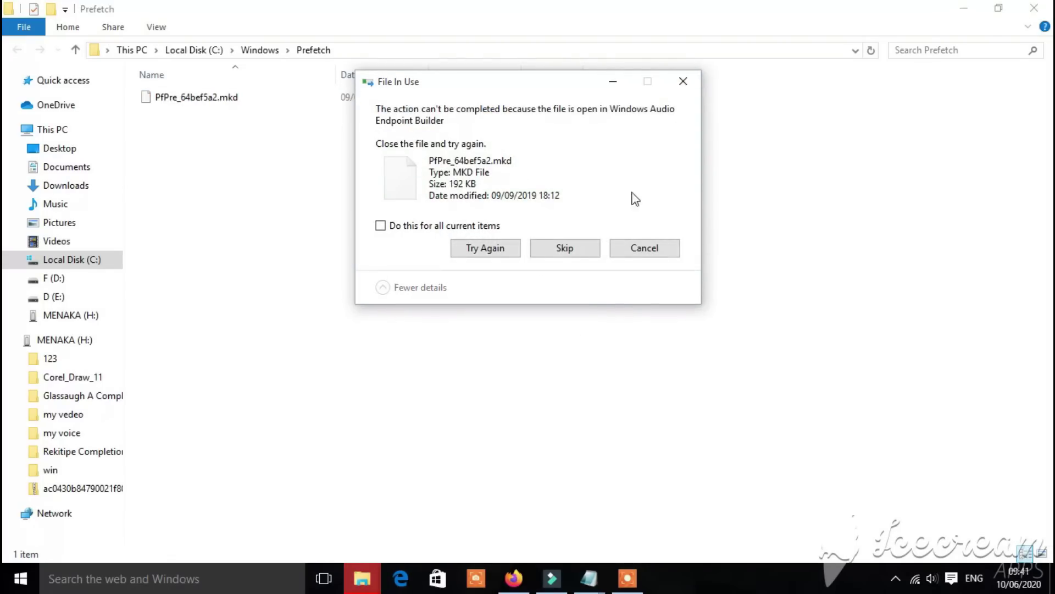
{"action": "left_click", "coordinate": [682, 83]}
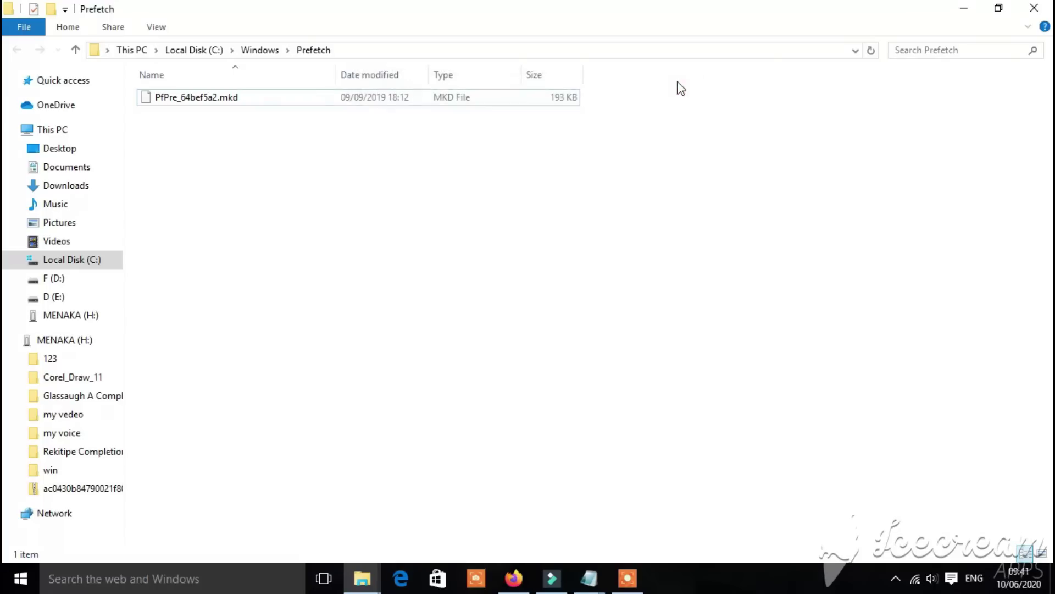
{"action": "left_click", "coordinate": [1034, 11]}
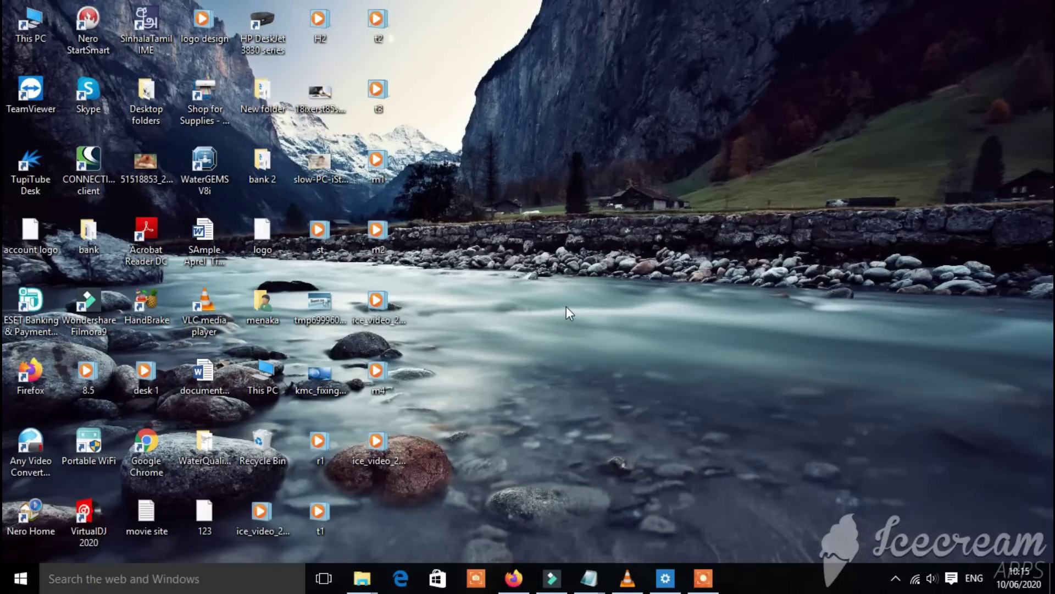
Search Settings for "mainte", open Security and Maintenance, and start Automatic Maintenance
{"action": "left_click", "coordinate": [21, 578]}
{"action": "left_click", "coordinate": [30, 489]}
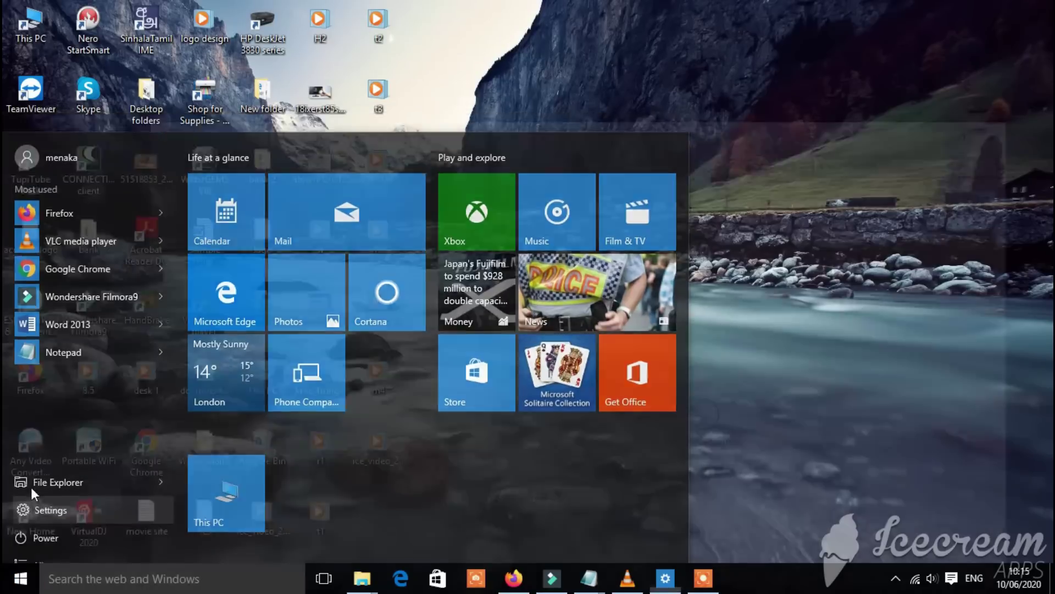
{"action": "left_click", "coordinate": [847, 47]}
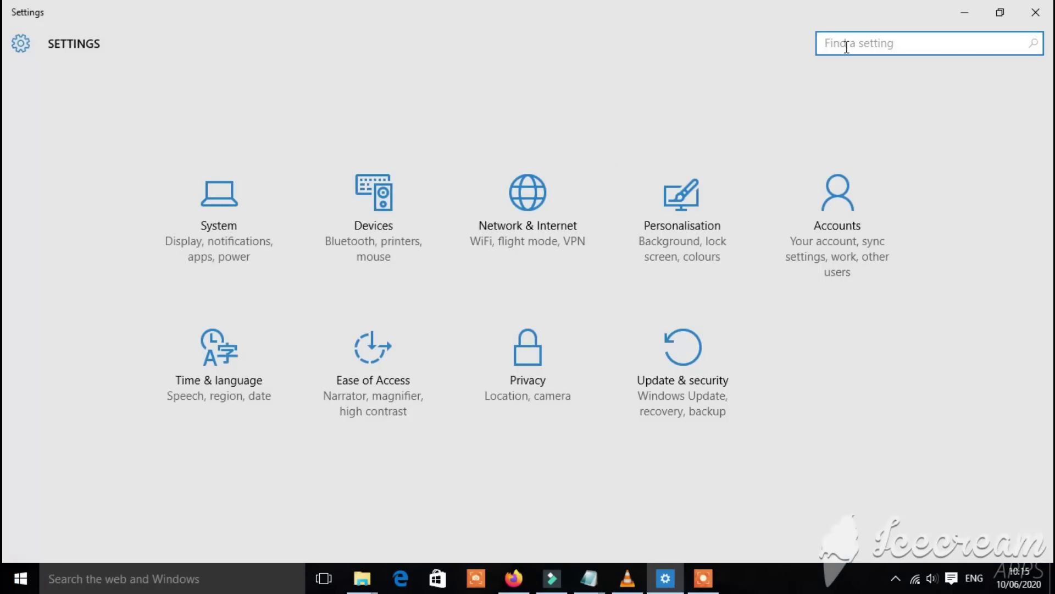
{"action": "type", "text": "mainte"}
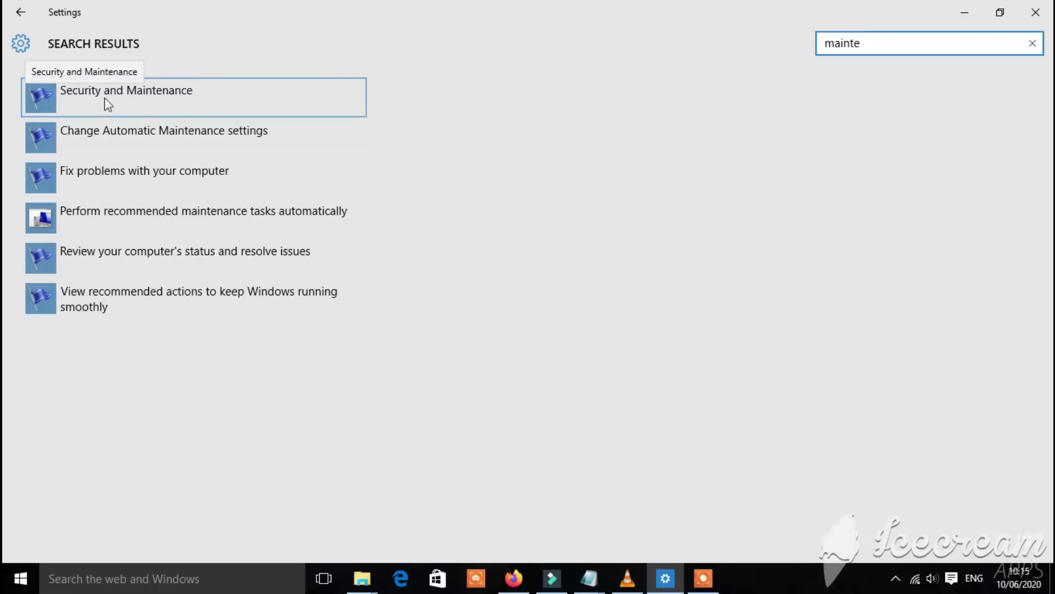
{"action": "left_click", "coordinate": [105, 104]}
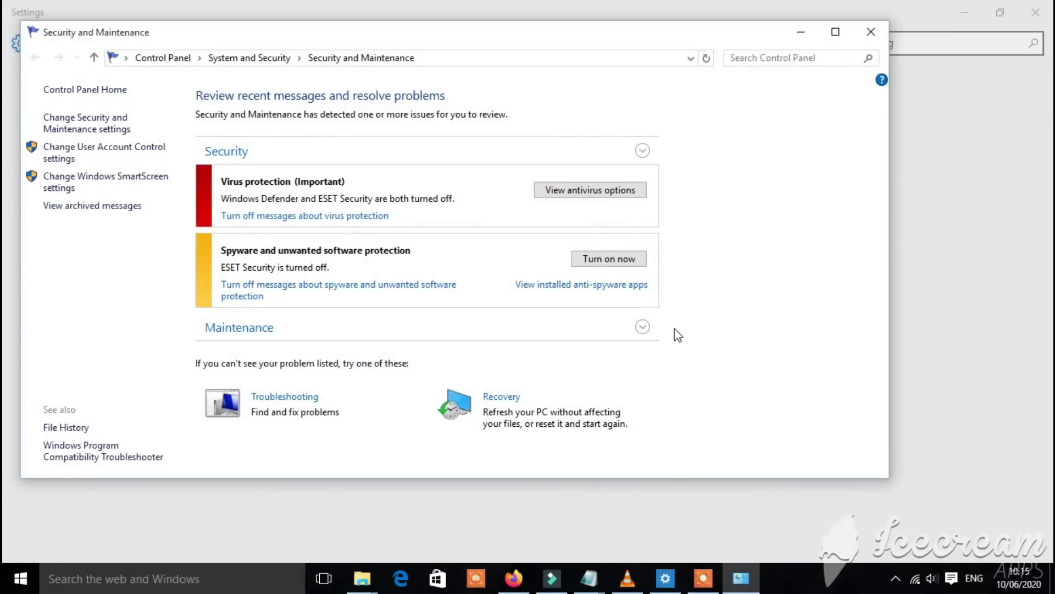
{"action": "left_click", "coordinate": [643, 328]}
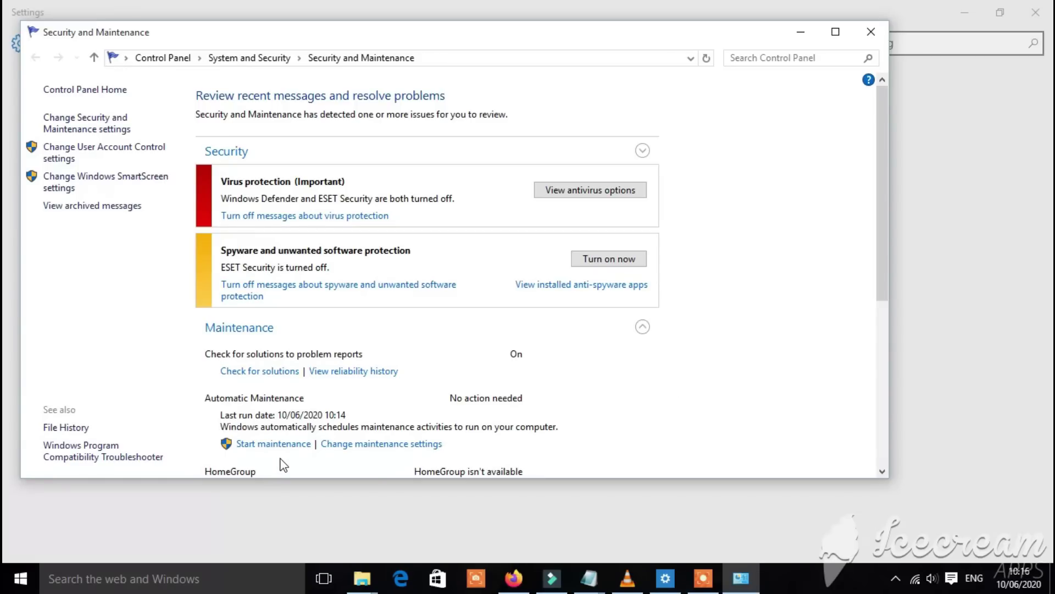
{"action": "left_click", "coordinate": [272, 444]}
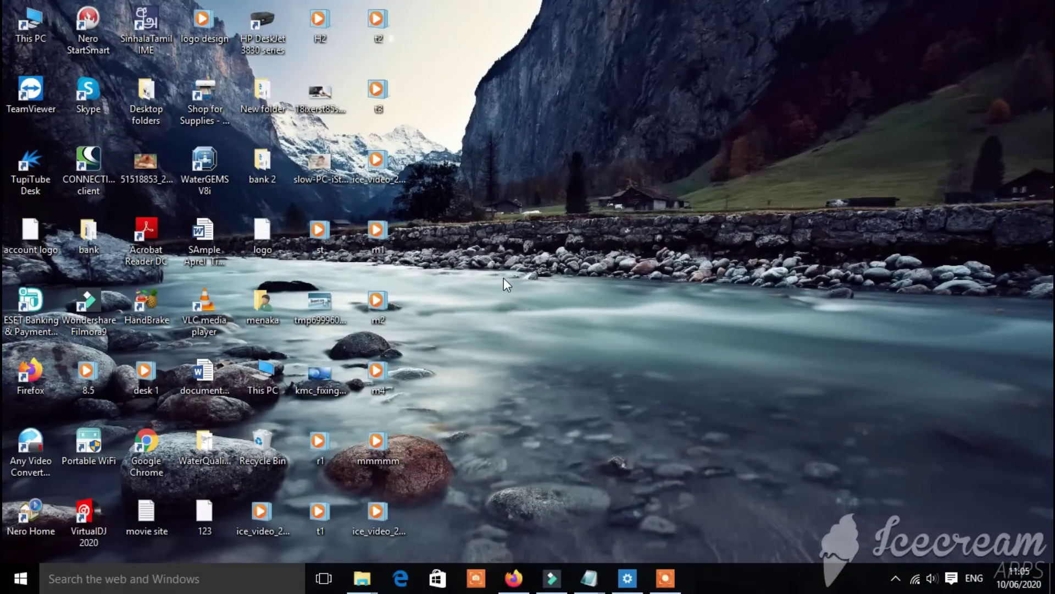
Search Settings for "defragment", open the drive optimisation tool, and optimise drive C:
{"action": "left_click", "coordinate": [20, 578]}
{"action": "left_click", "coordinate": [47, 490]}
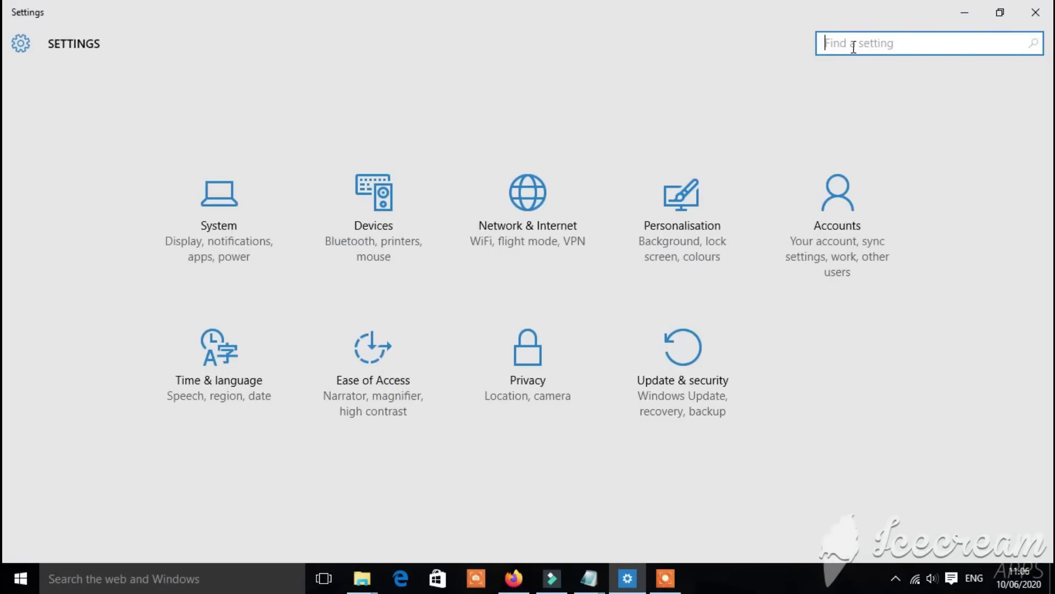
{"action": "type", "text": "defragment"}
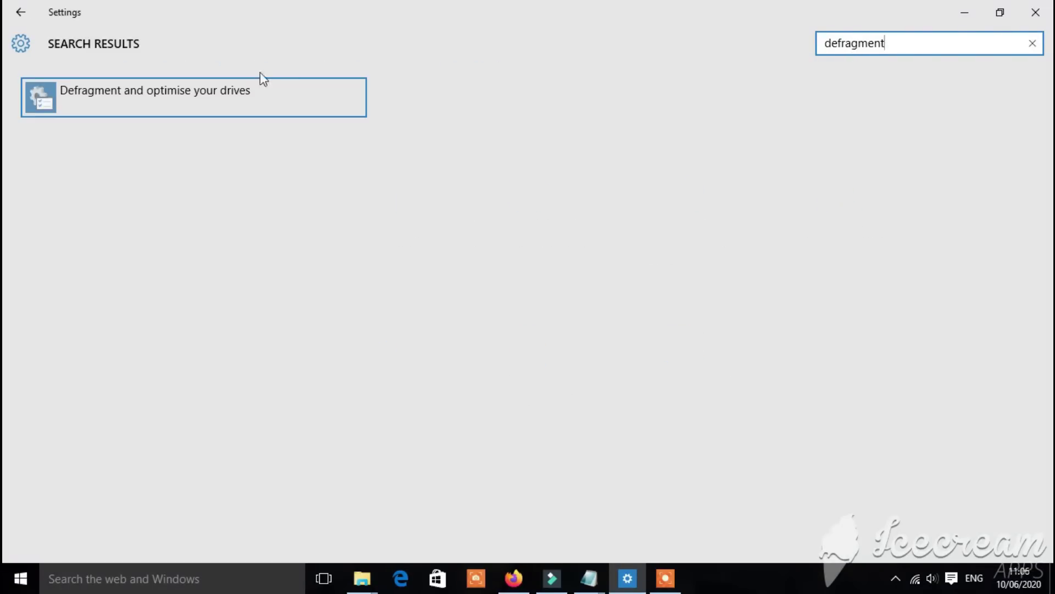
{"action": "left_click", "coordinate": [207, 91]}
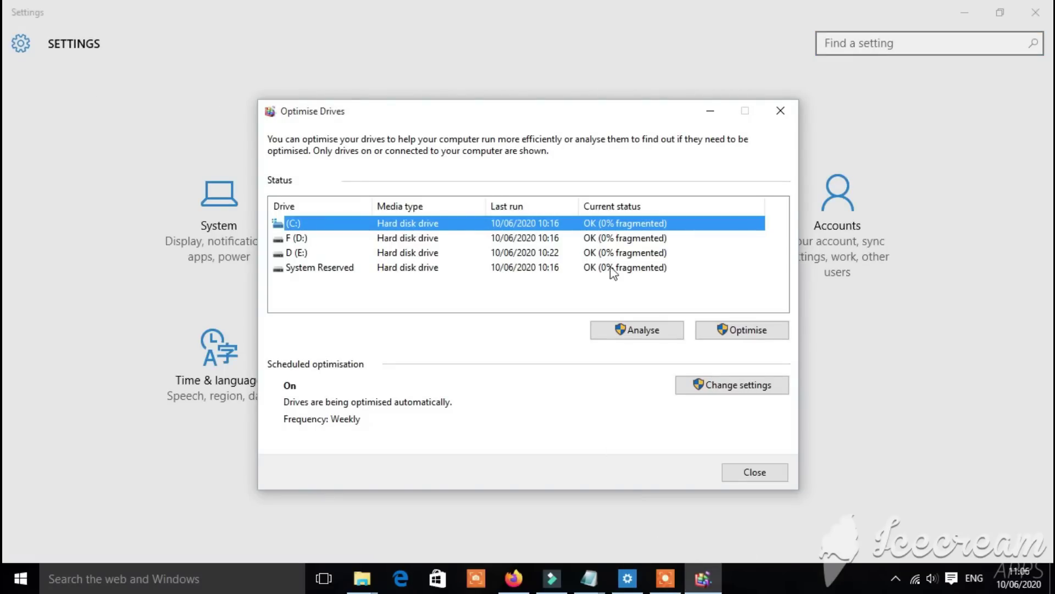
{"action": "left_click", "coordinate": [739, 329]}
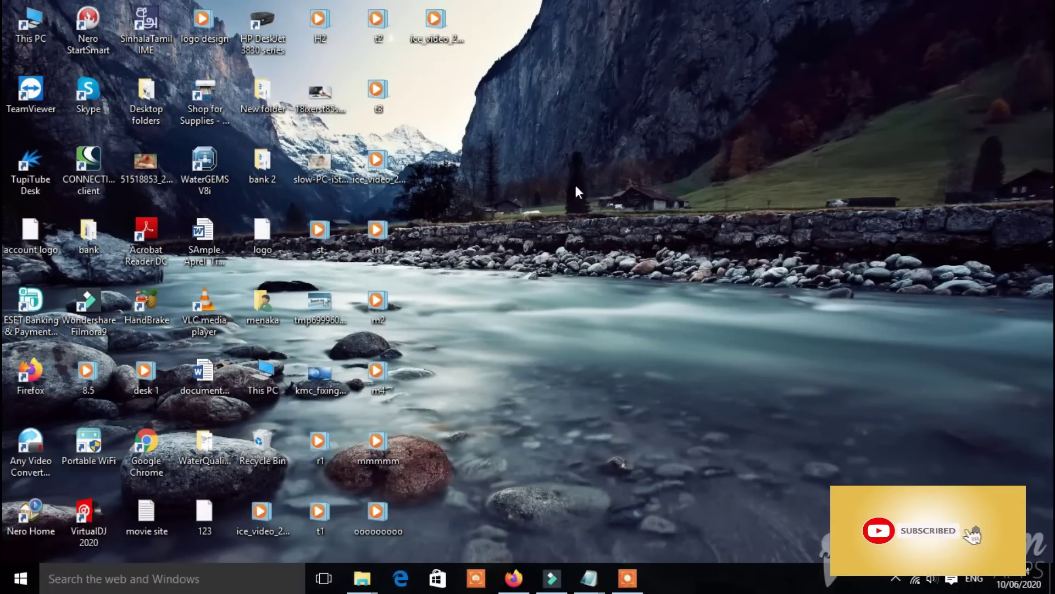
Open Disk Clean-up for Local Disk (C:) from the drive's properties in This PC
{"action": "double_click", "coordinate": [32, 21]}
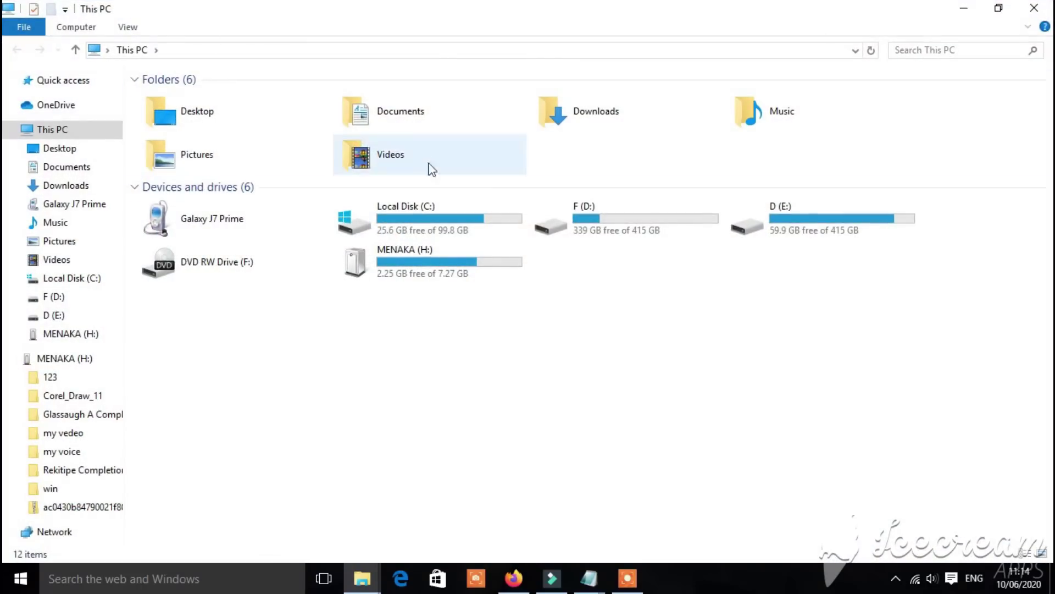
{"action": "left_click", "coordinate": [423, 221]}
{"action": "right_click", "coordinate": [424, 221]}
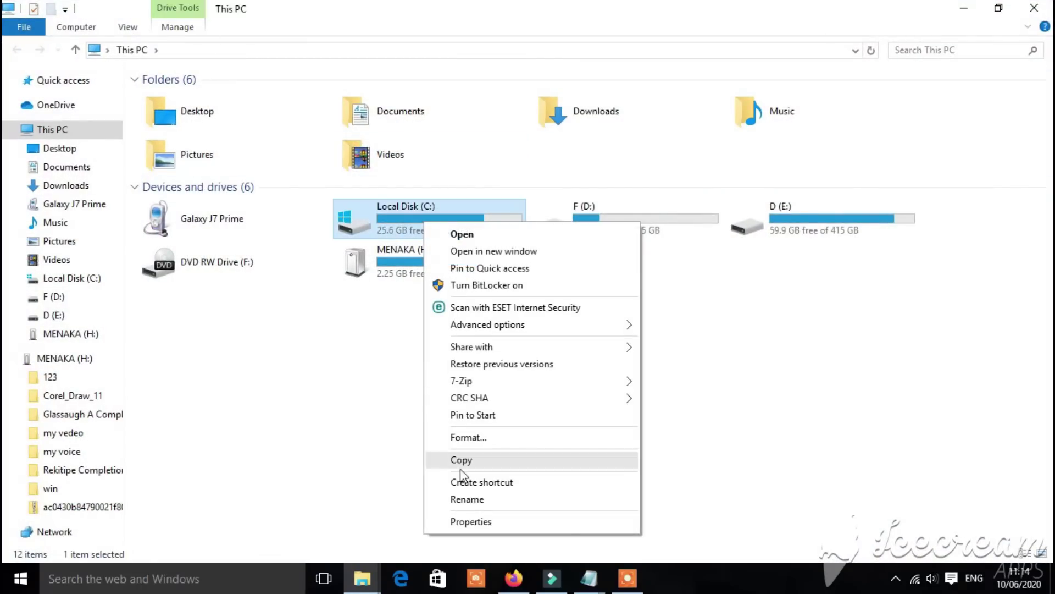
{"action": "left_click", "coordinate": [461, 522]}
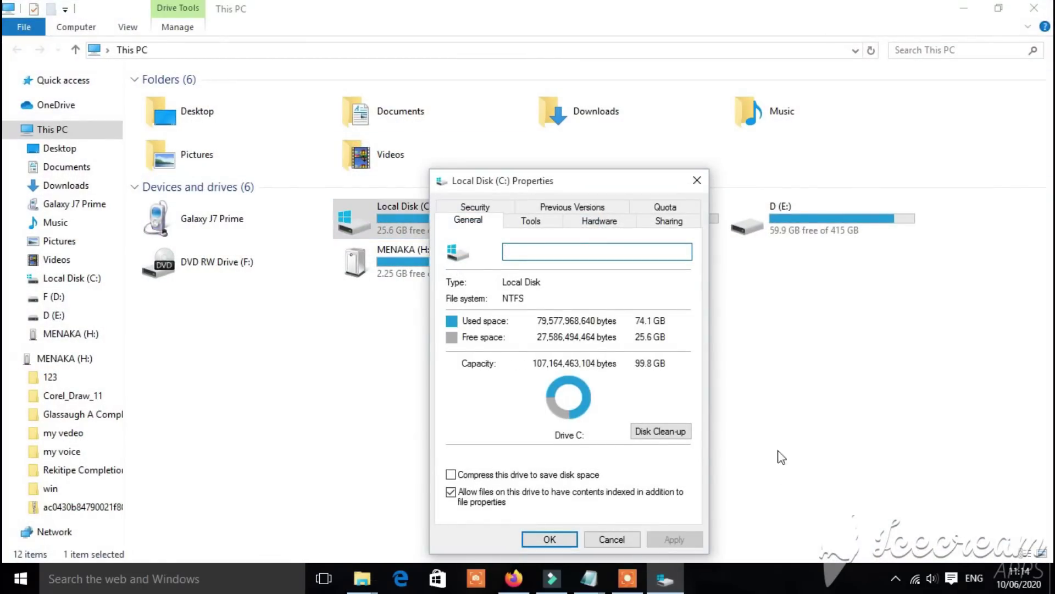
{"action": "left_click", "coordinate": [680, 433]}
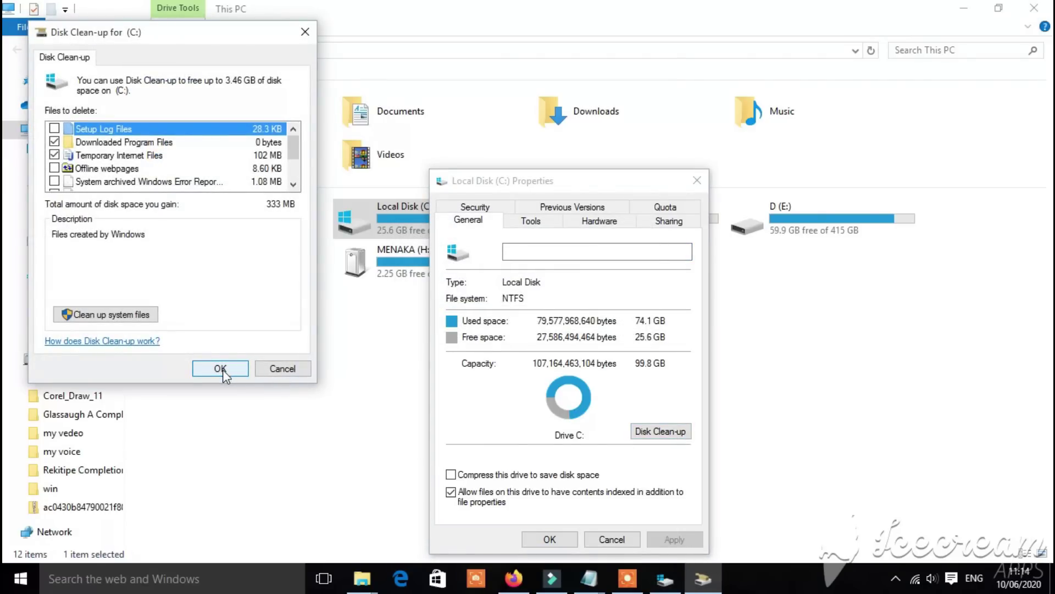
Clean up drive C: including system files, keeping the preselected file categories, and confirm the permanent deletion
{"action": "left_click", "coordinate": [220, 370]}
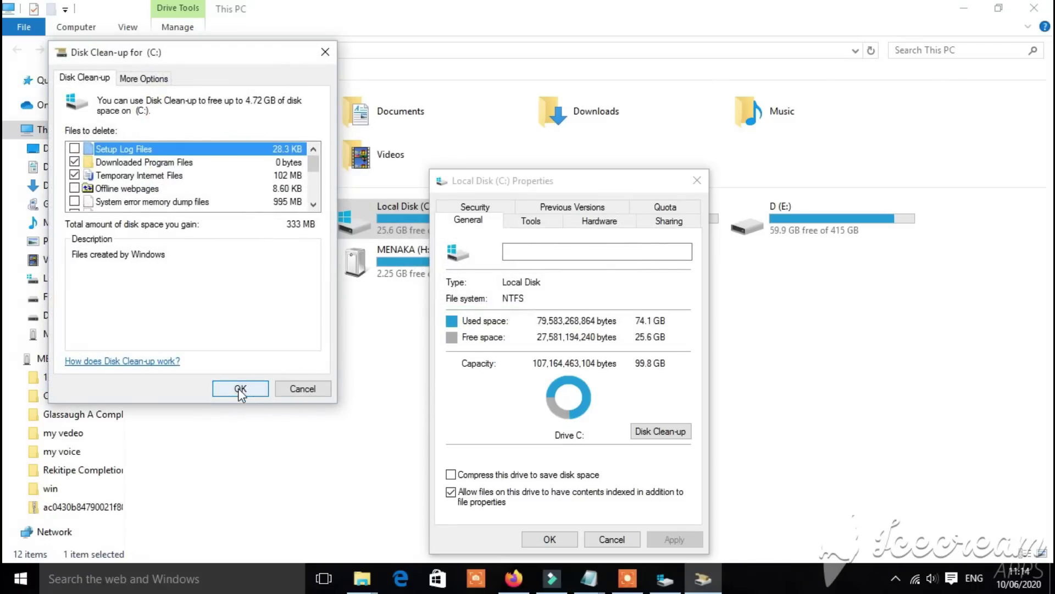
{"action": "left_click", "coordinate": [240, 389]}
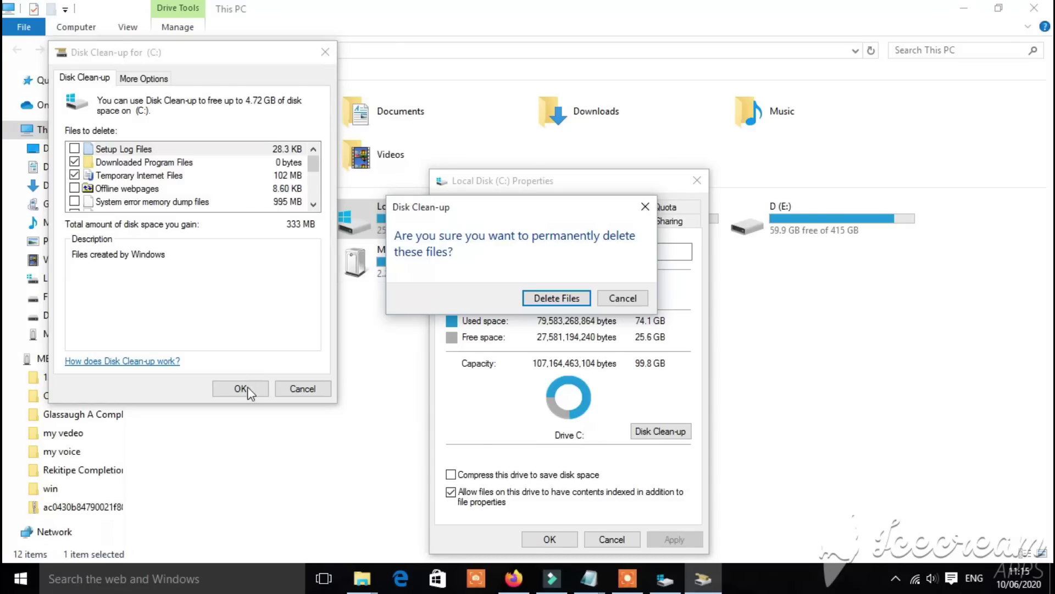
{"action": "left_click", "coordinate": [558, 299]}
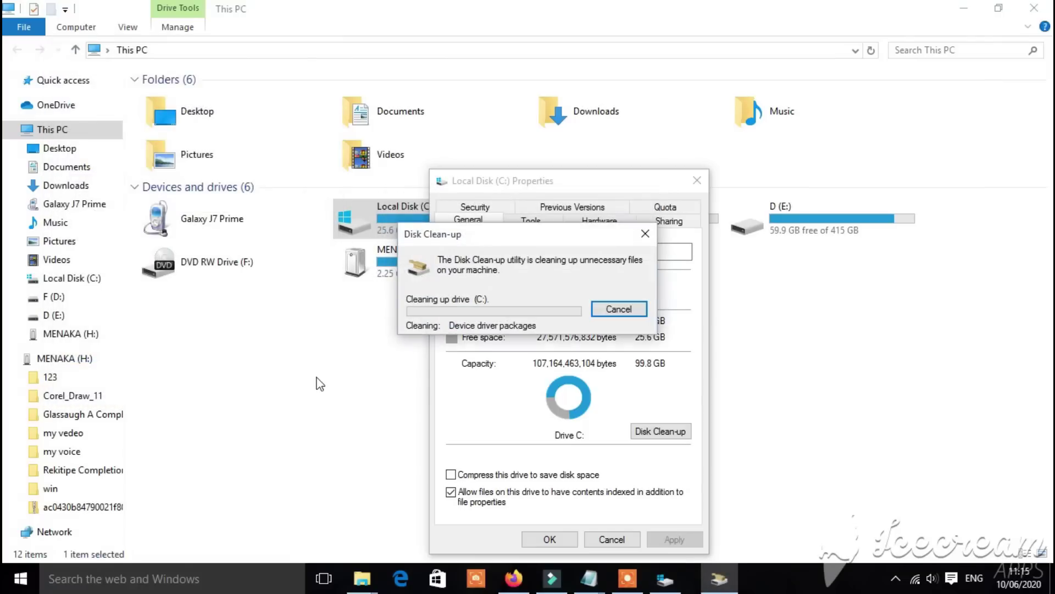